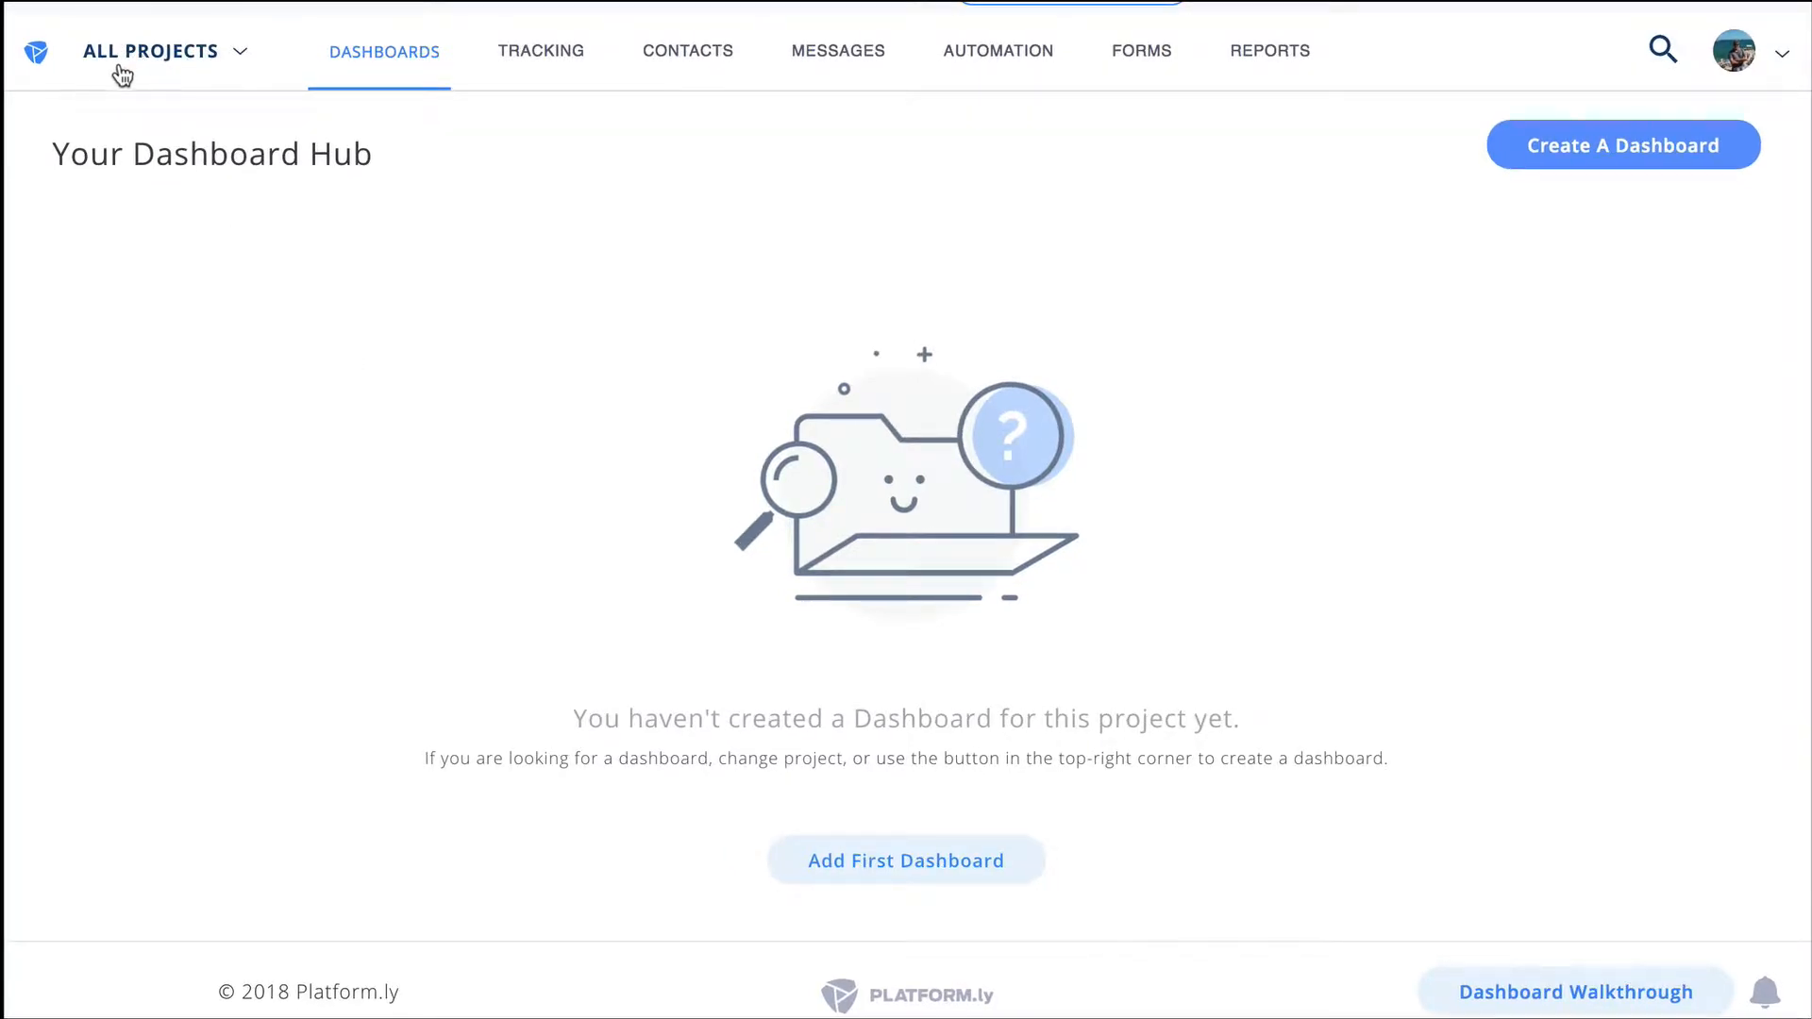
- Switch to the Serped.com project and display its This Month Overview dashboard
left_click(156, 58)
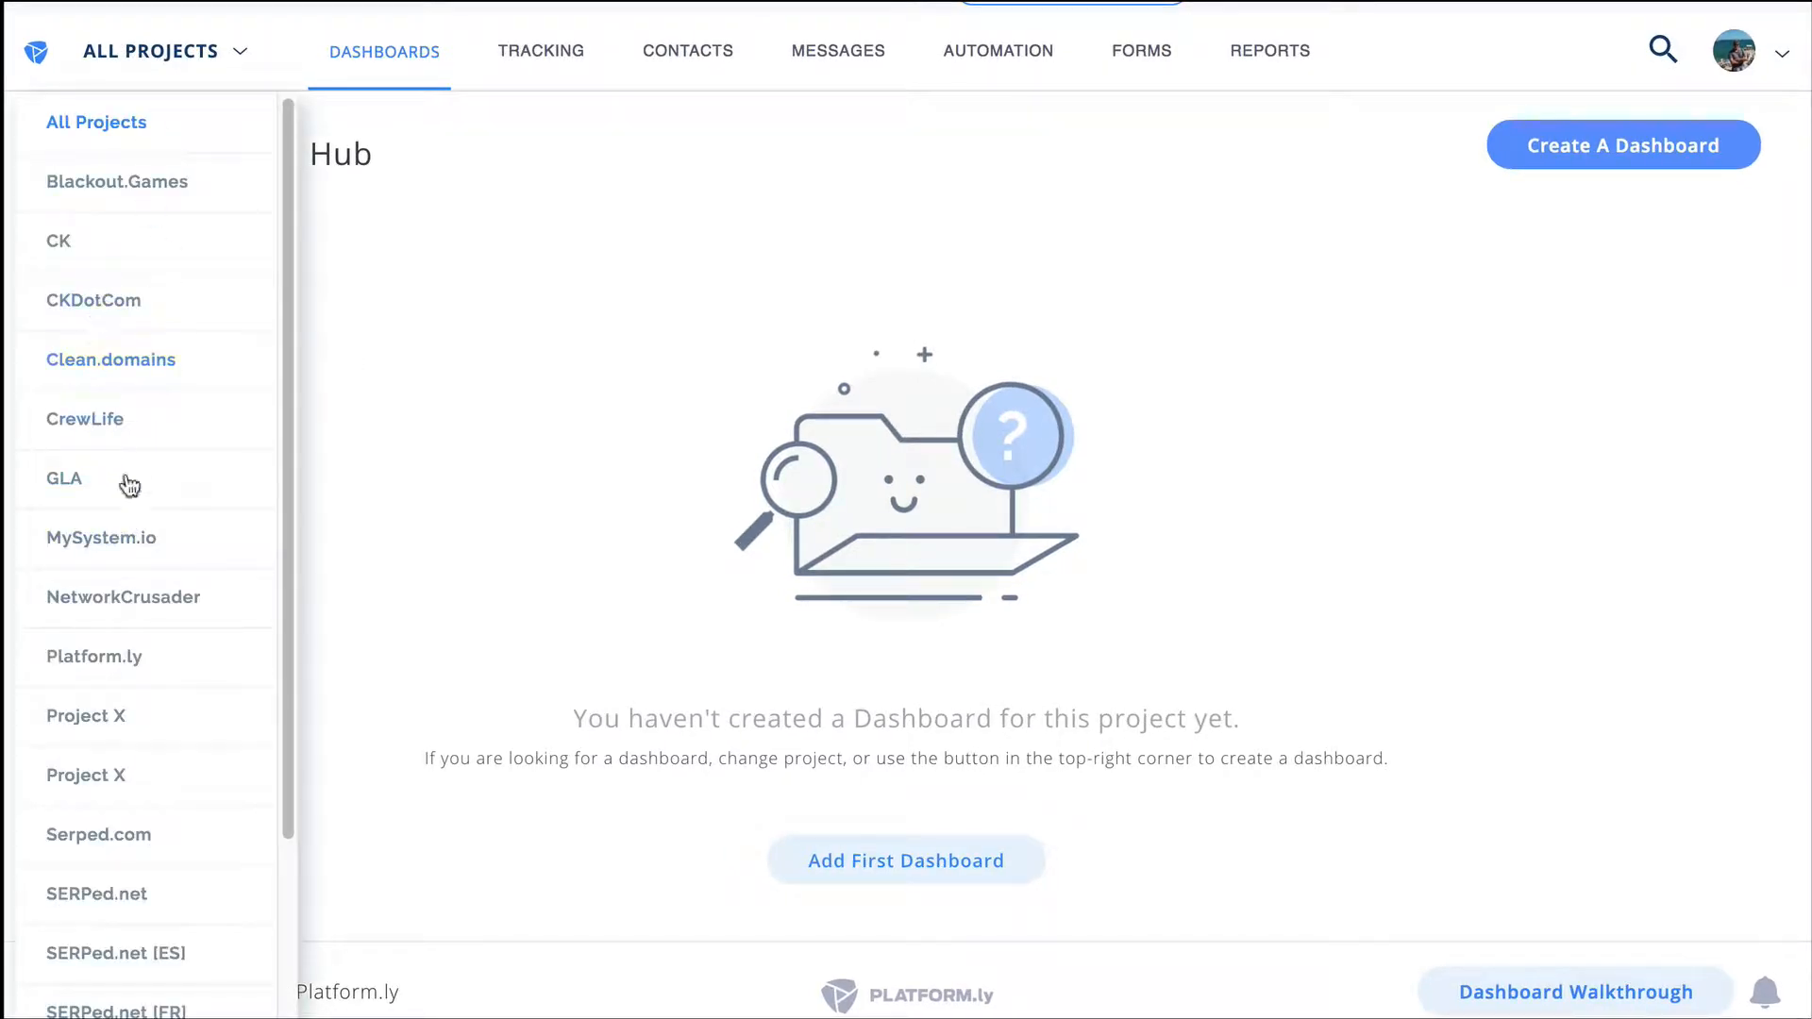
left_click(99, 840)
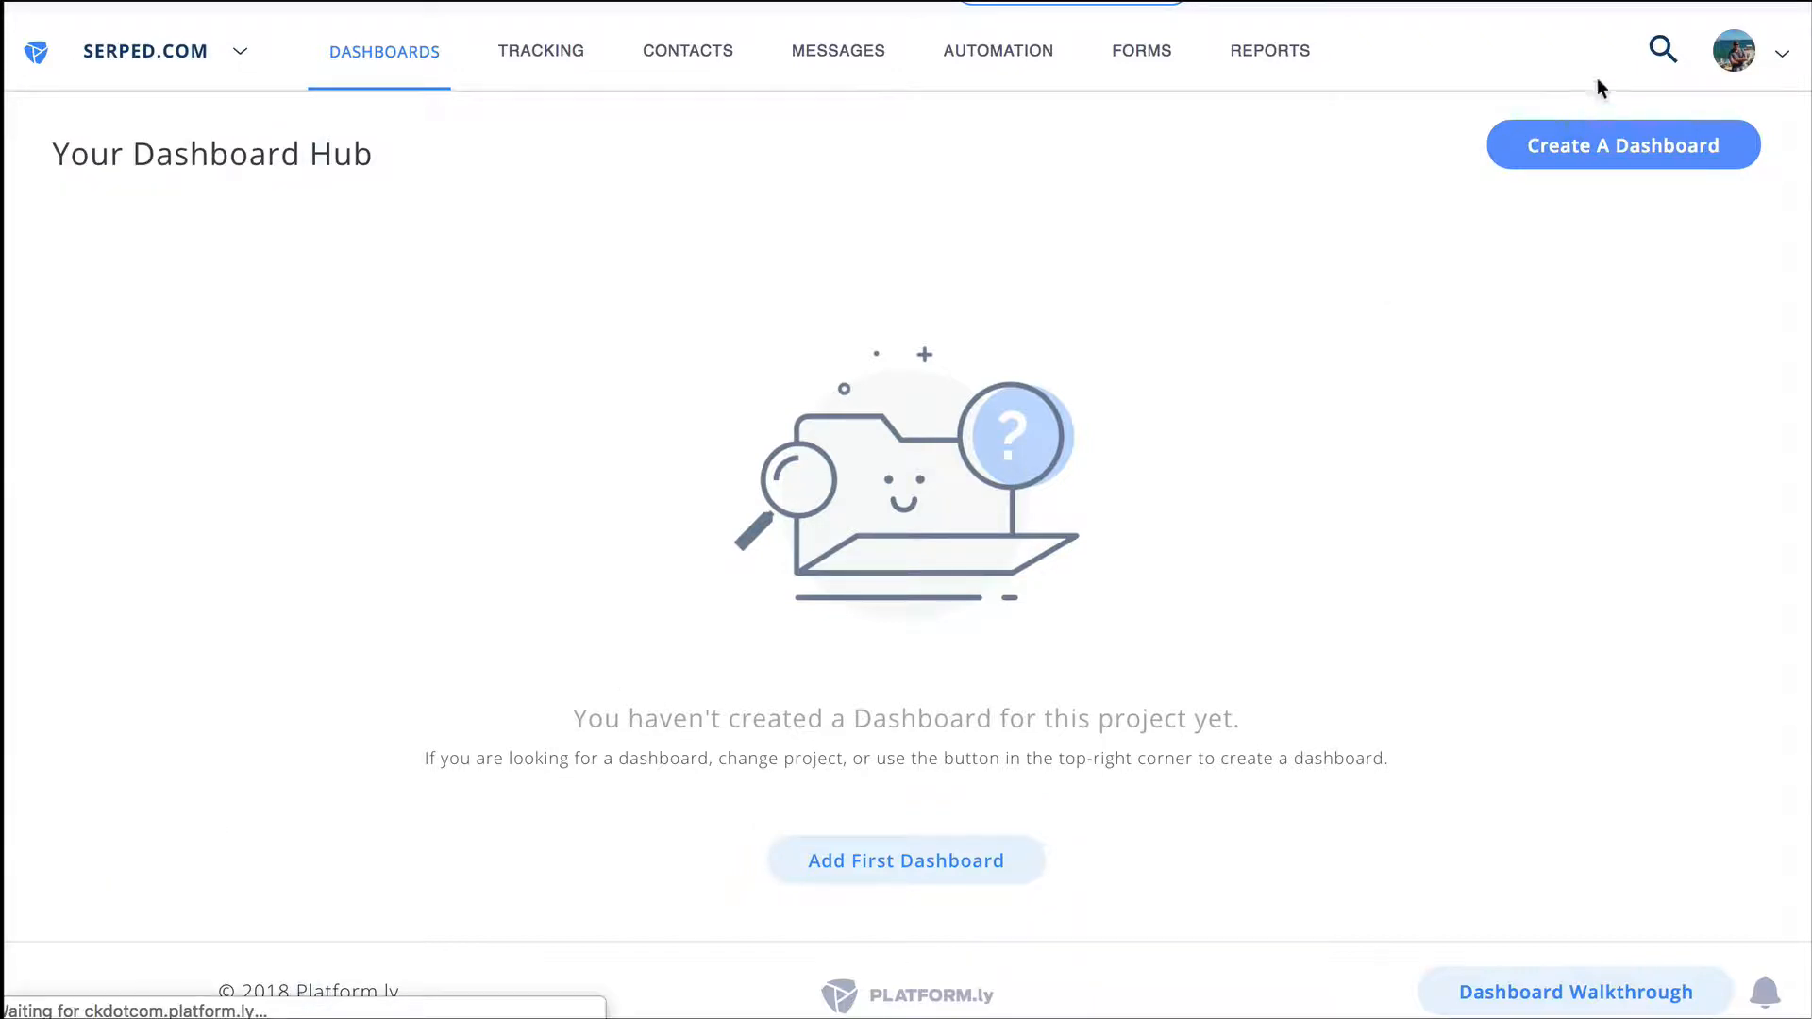
left_click(1614, 166)
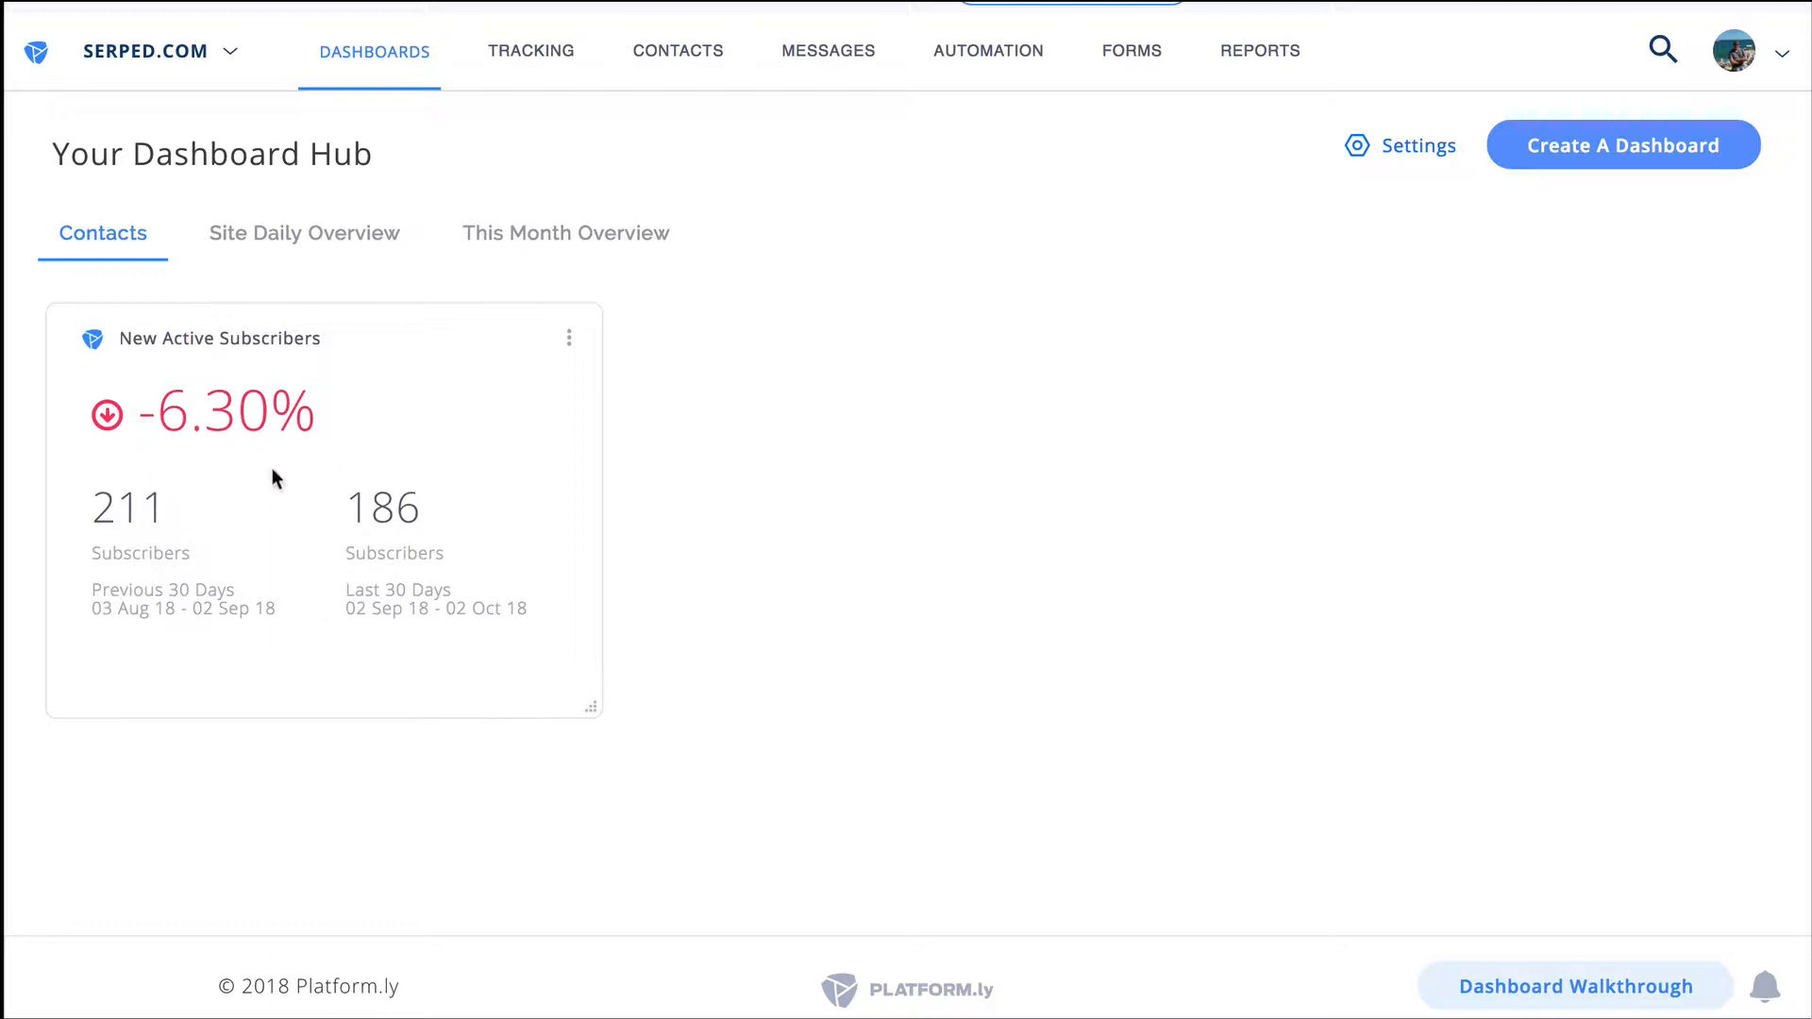
left_click(634, 251)
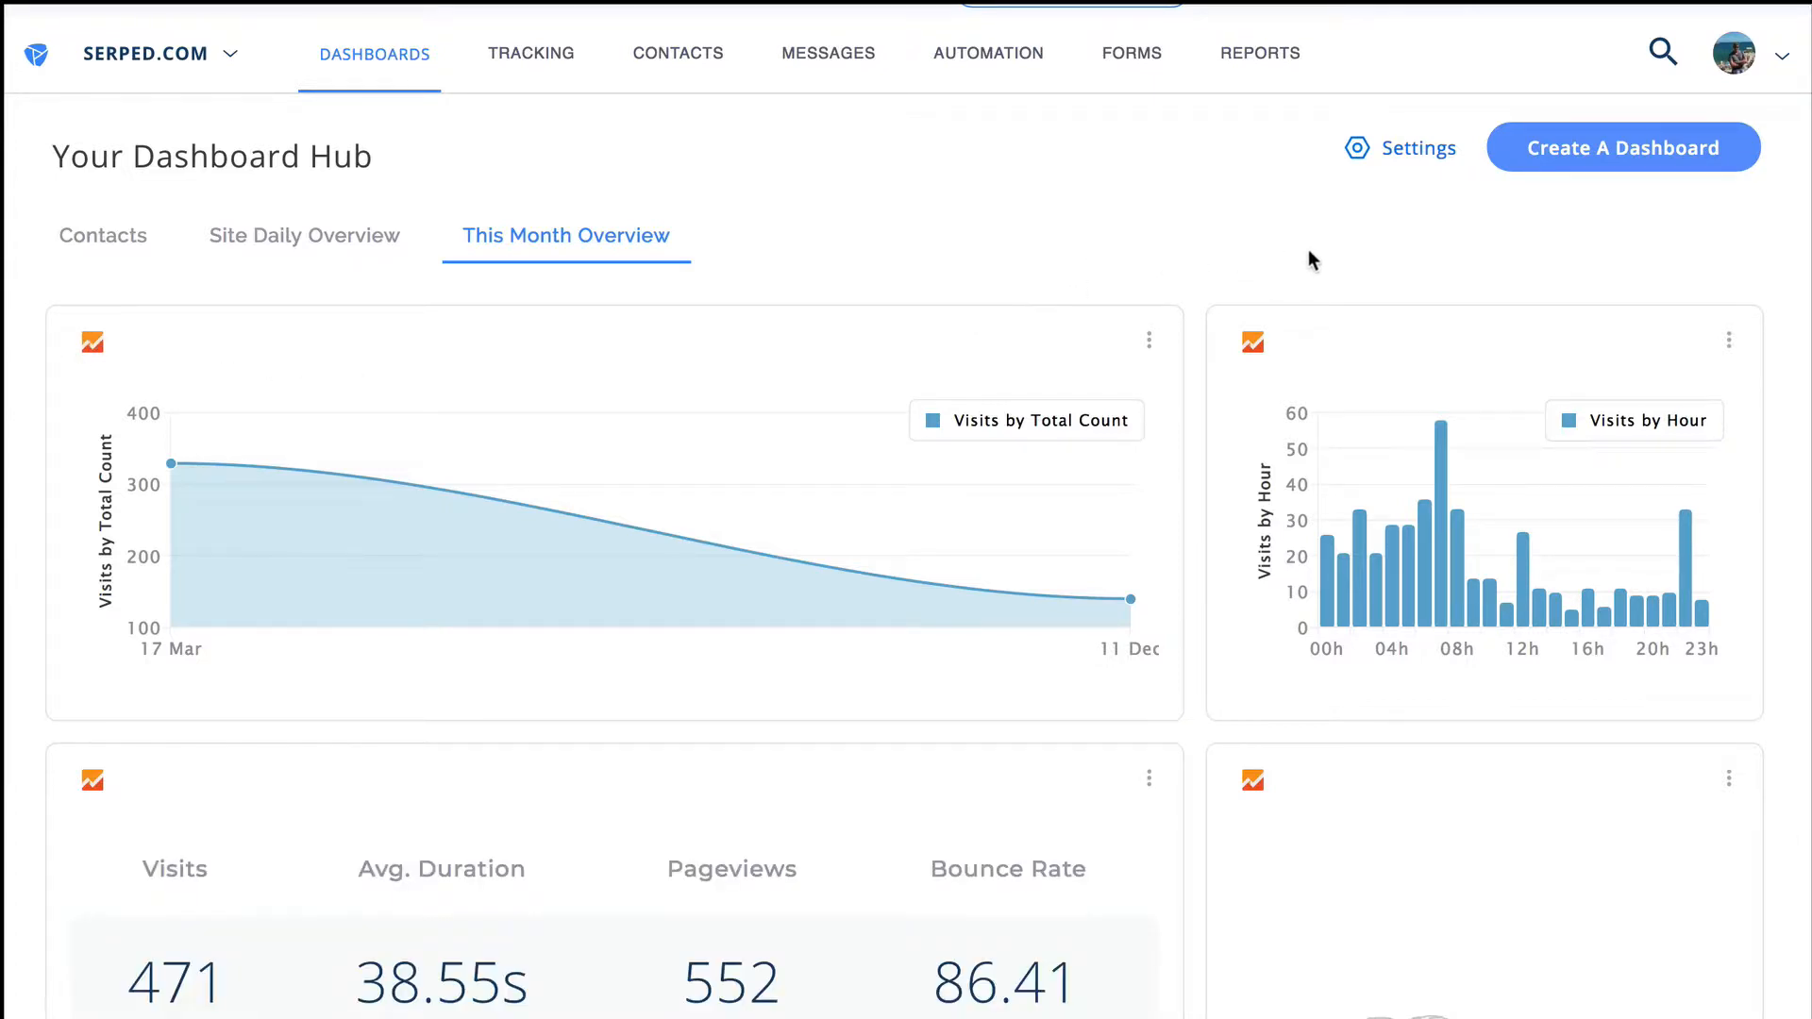
- Name the visits-by-total-count widget "Total Monthly Visits" and save its options
left_click(1149, 342)
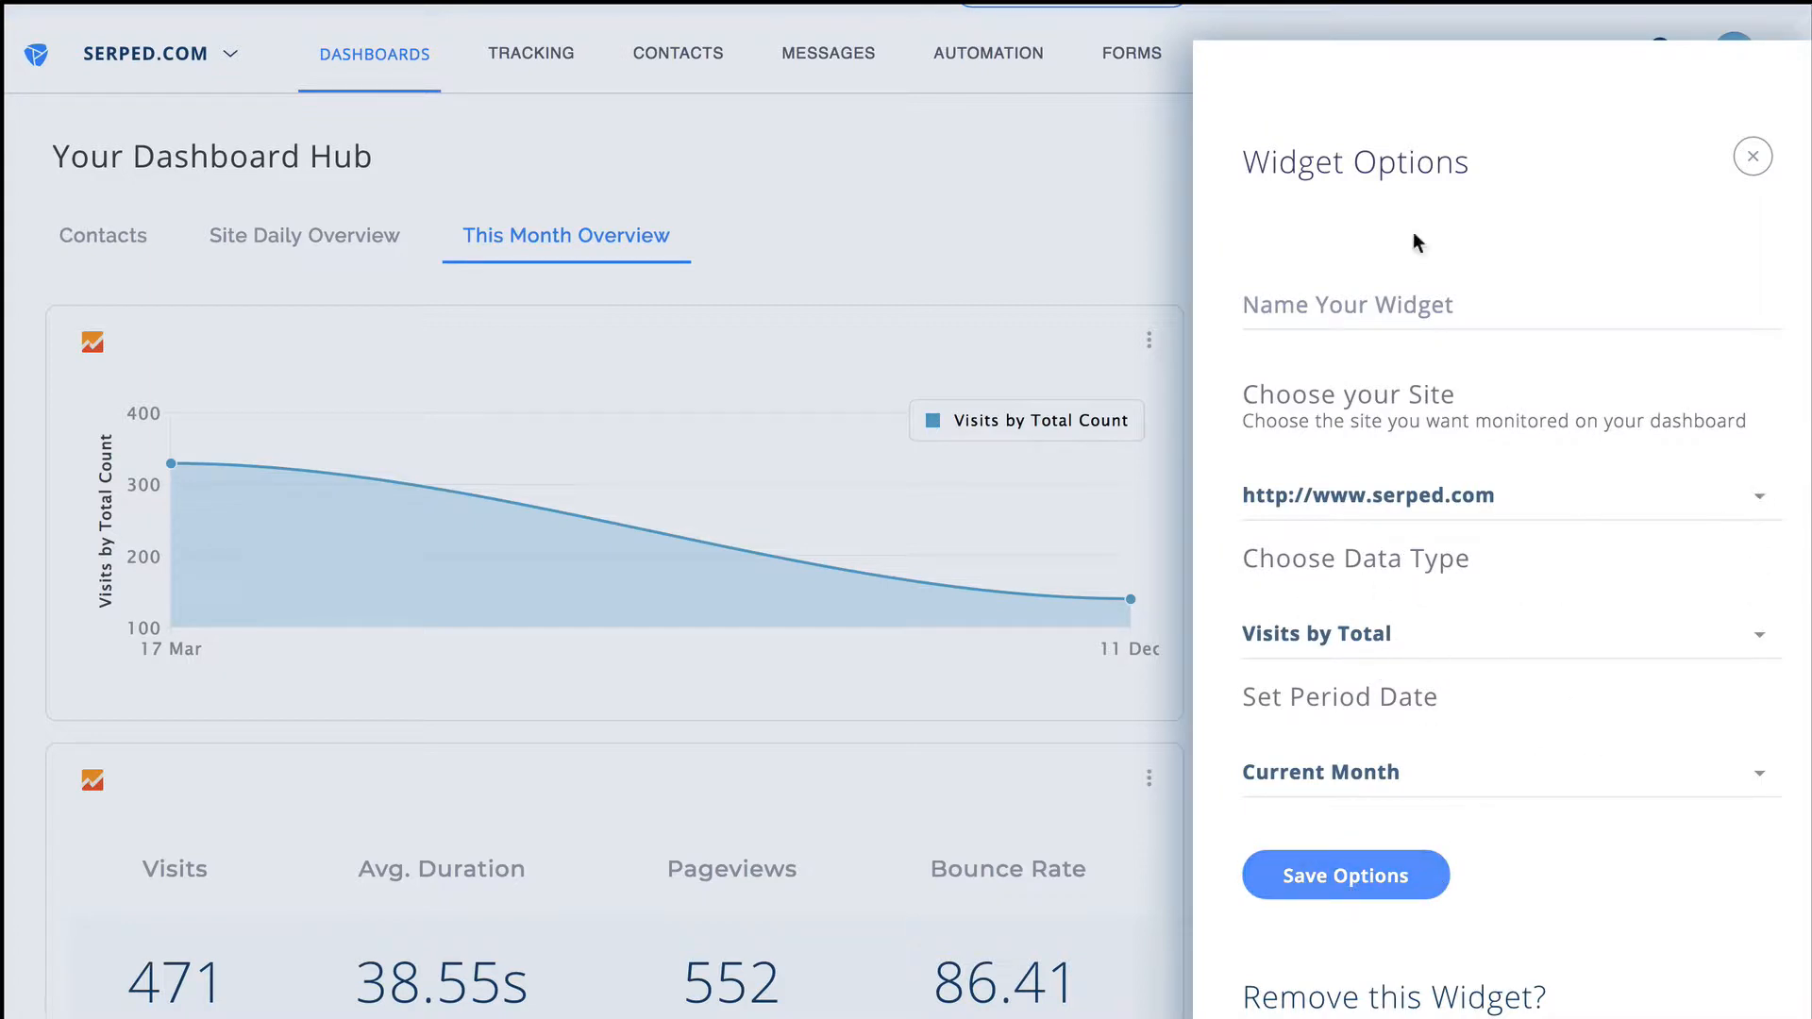
scroll(1811, 236, "down", 4)
scroll(1811, 236, "up", 4)
left_click(1332, 301)
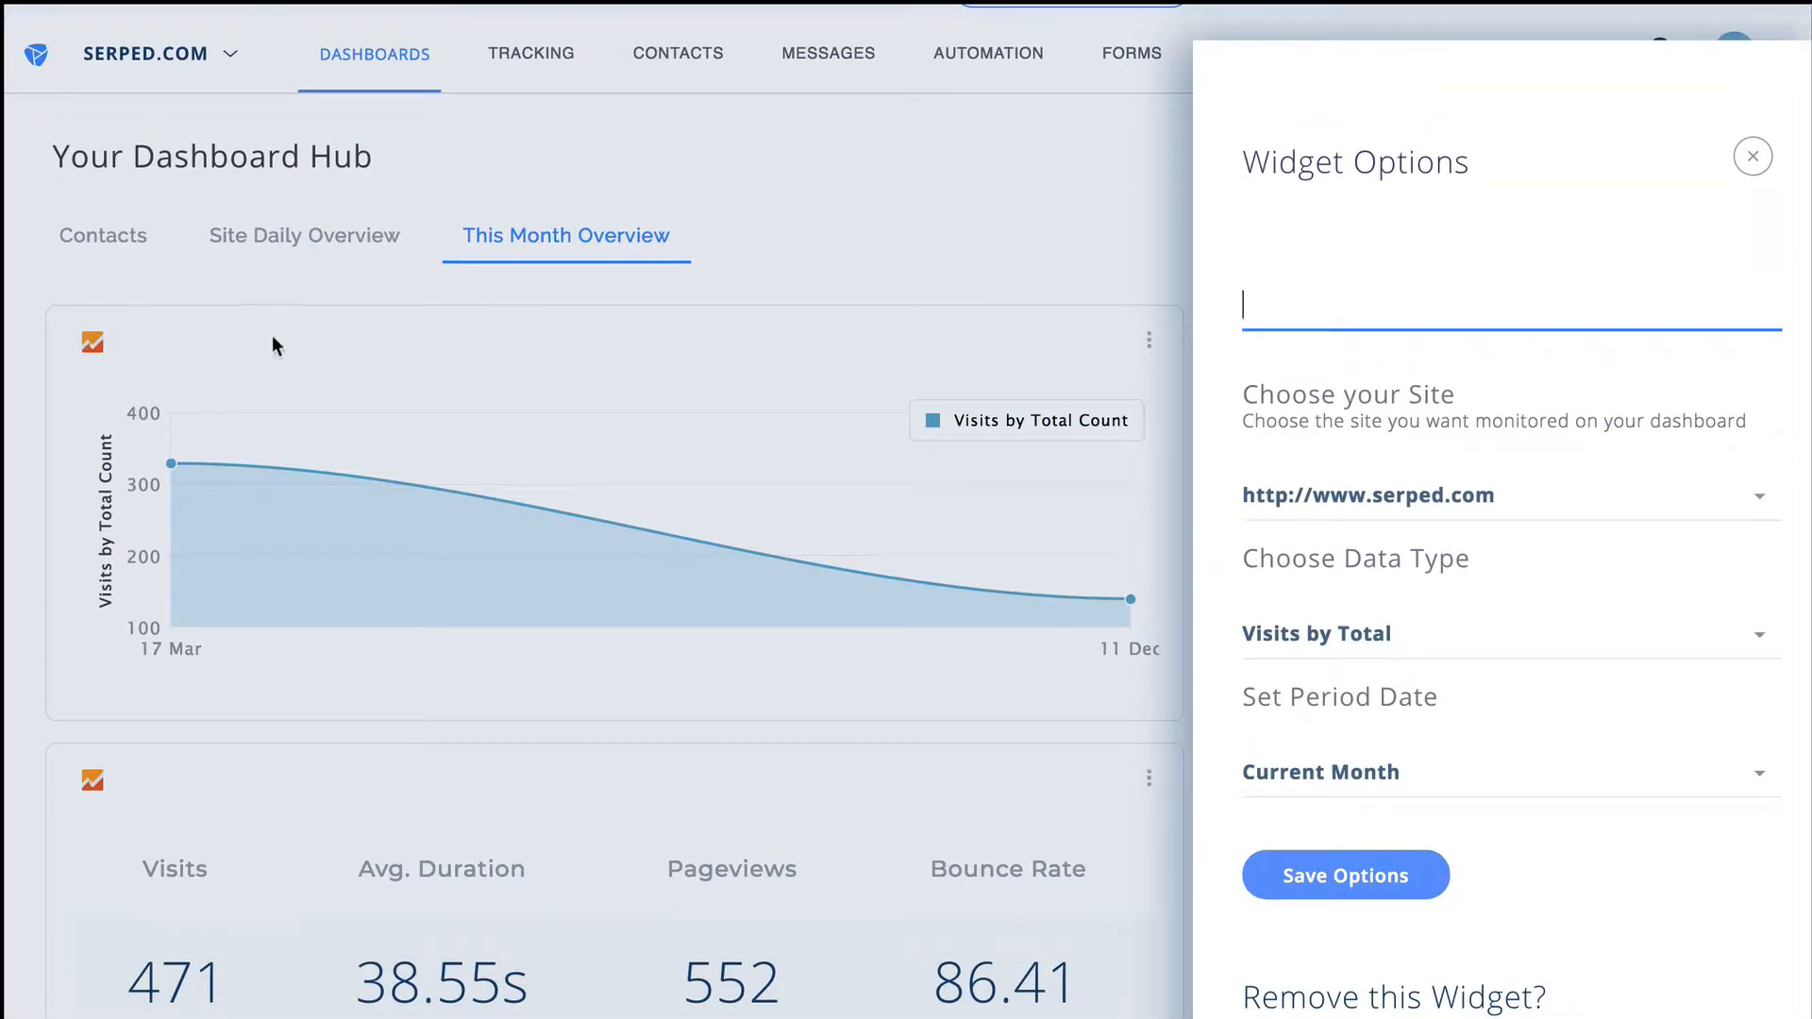
type("Total Monthly Visits")
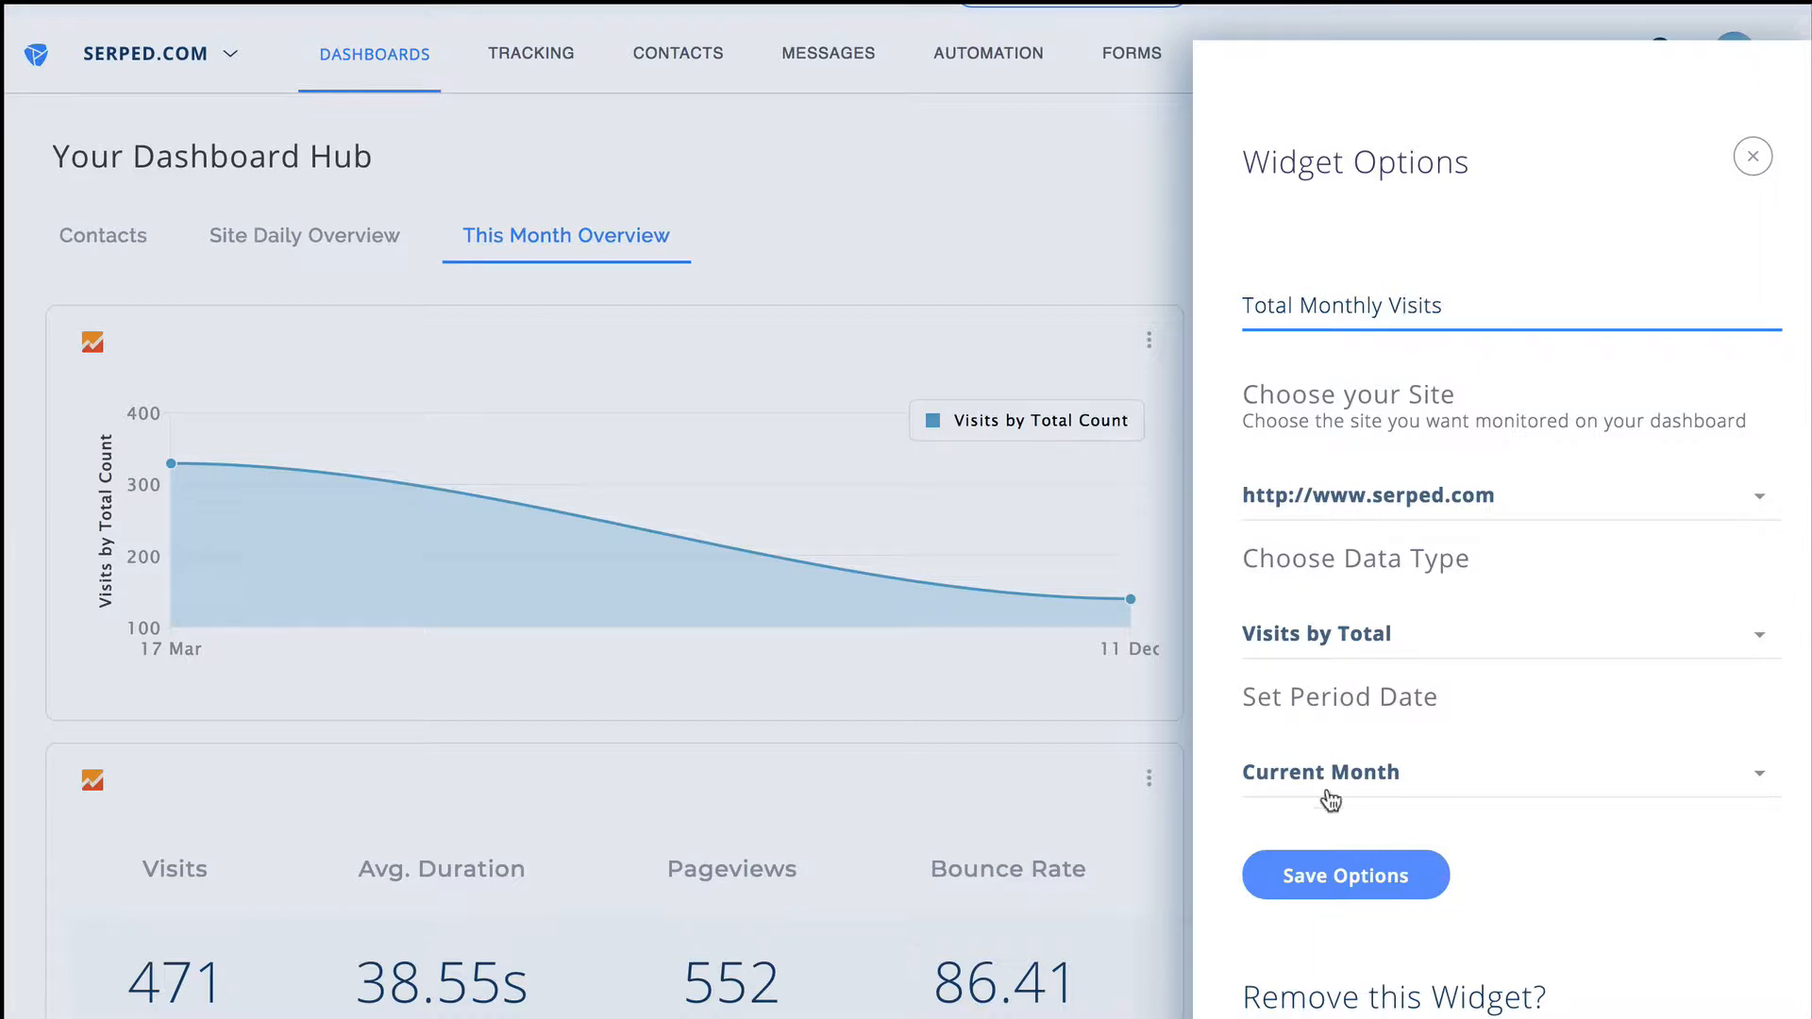
left_click(1255, 870)
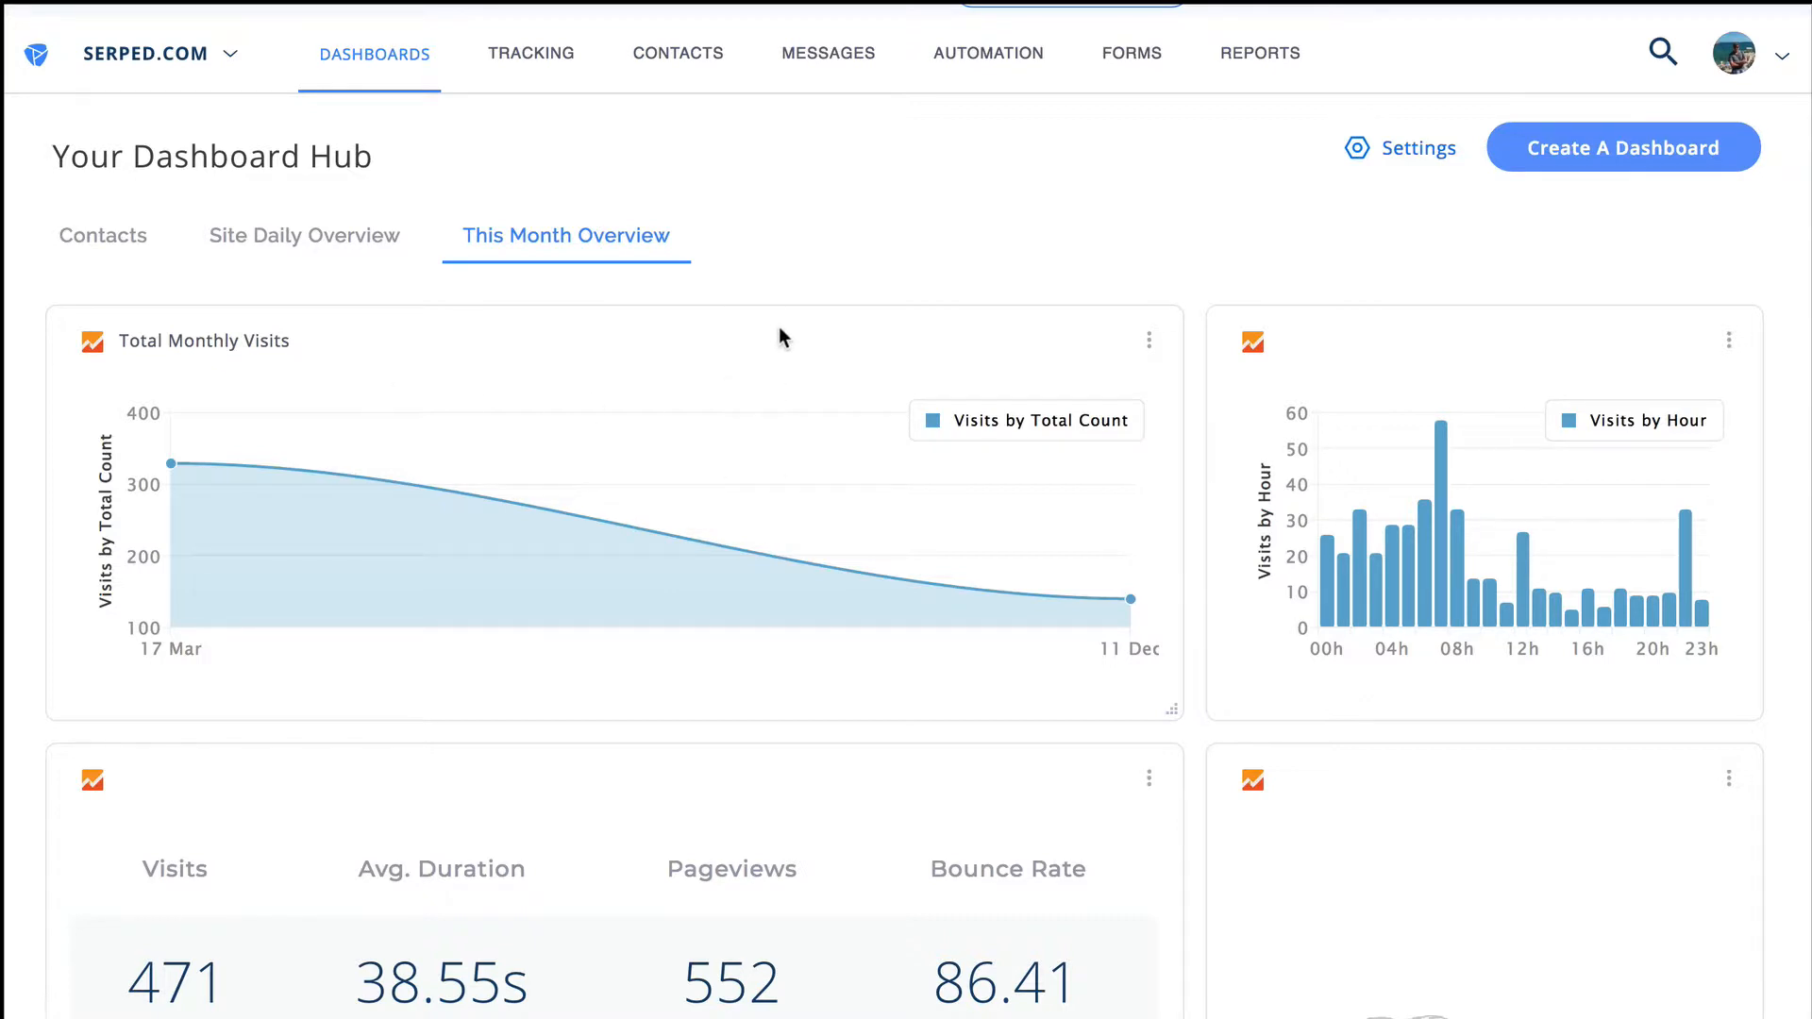
- Add the New Subscribers Per Day contact widget to the Contacts dashboard
left_click(1648, 158)
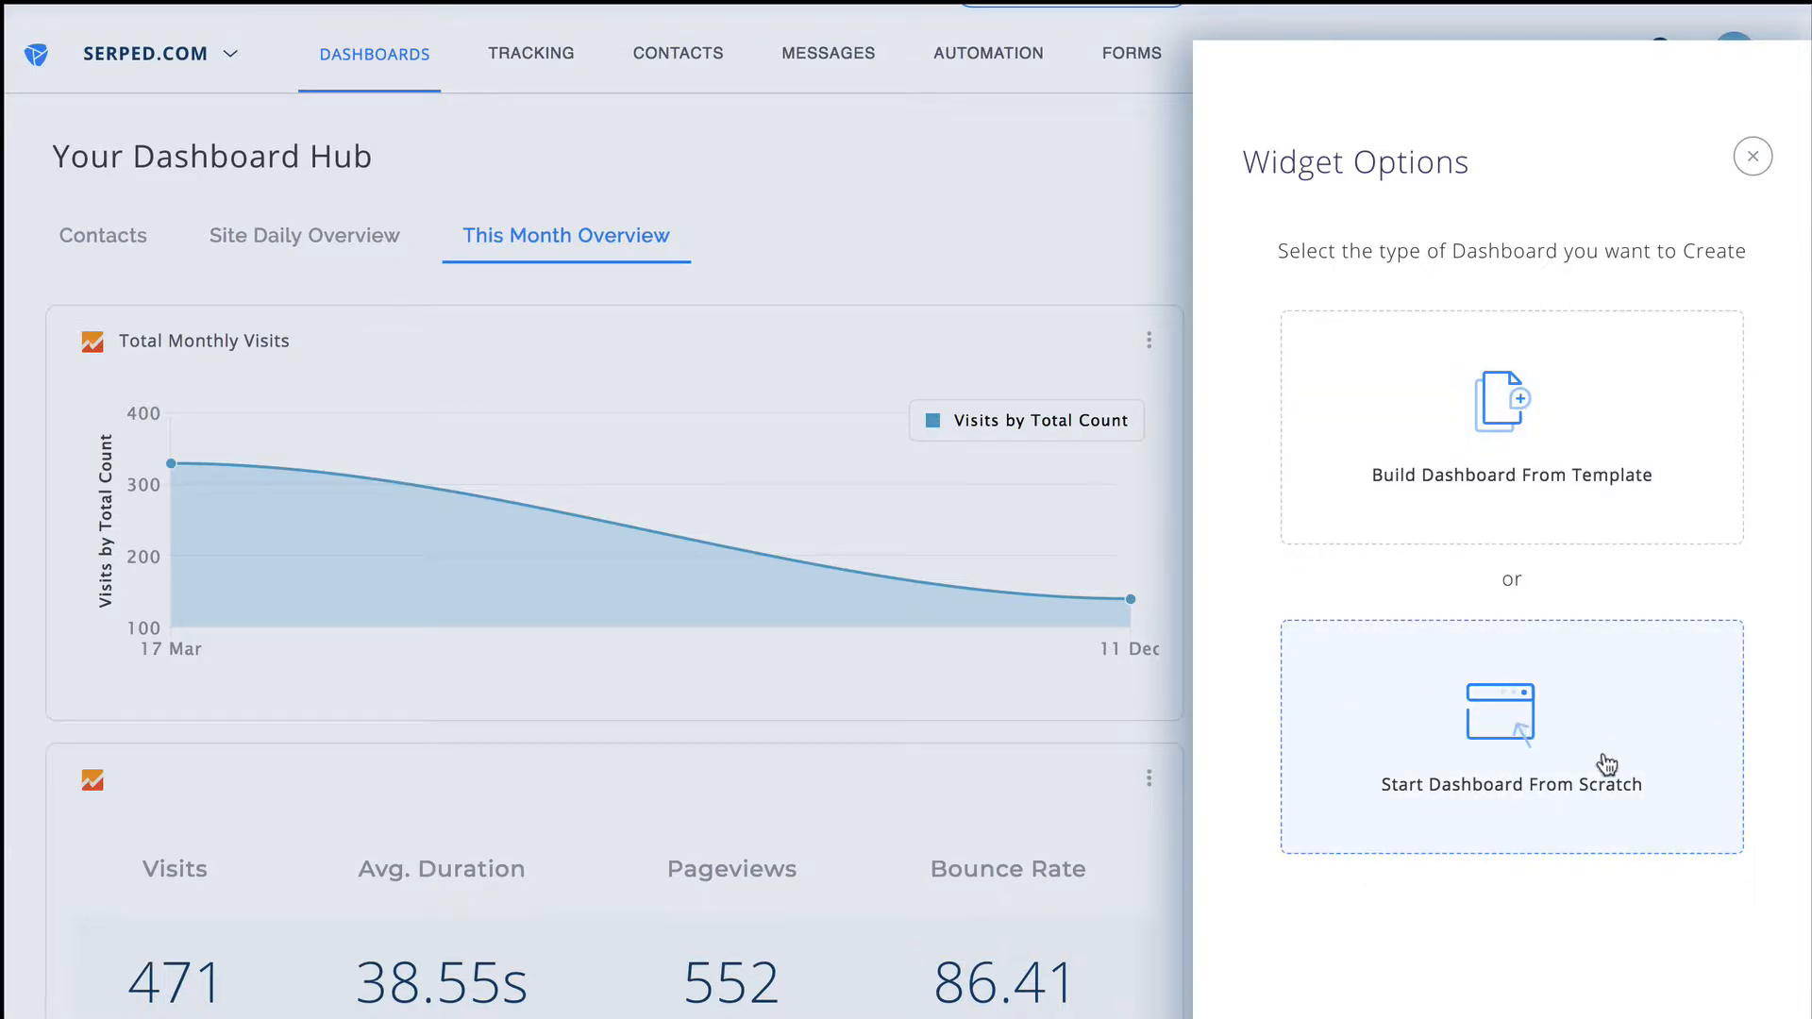
left_click(1754, 157)
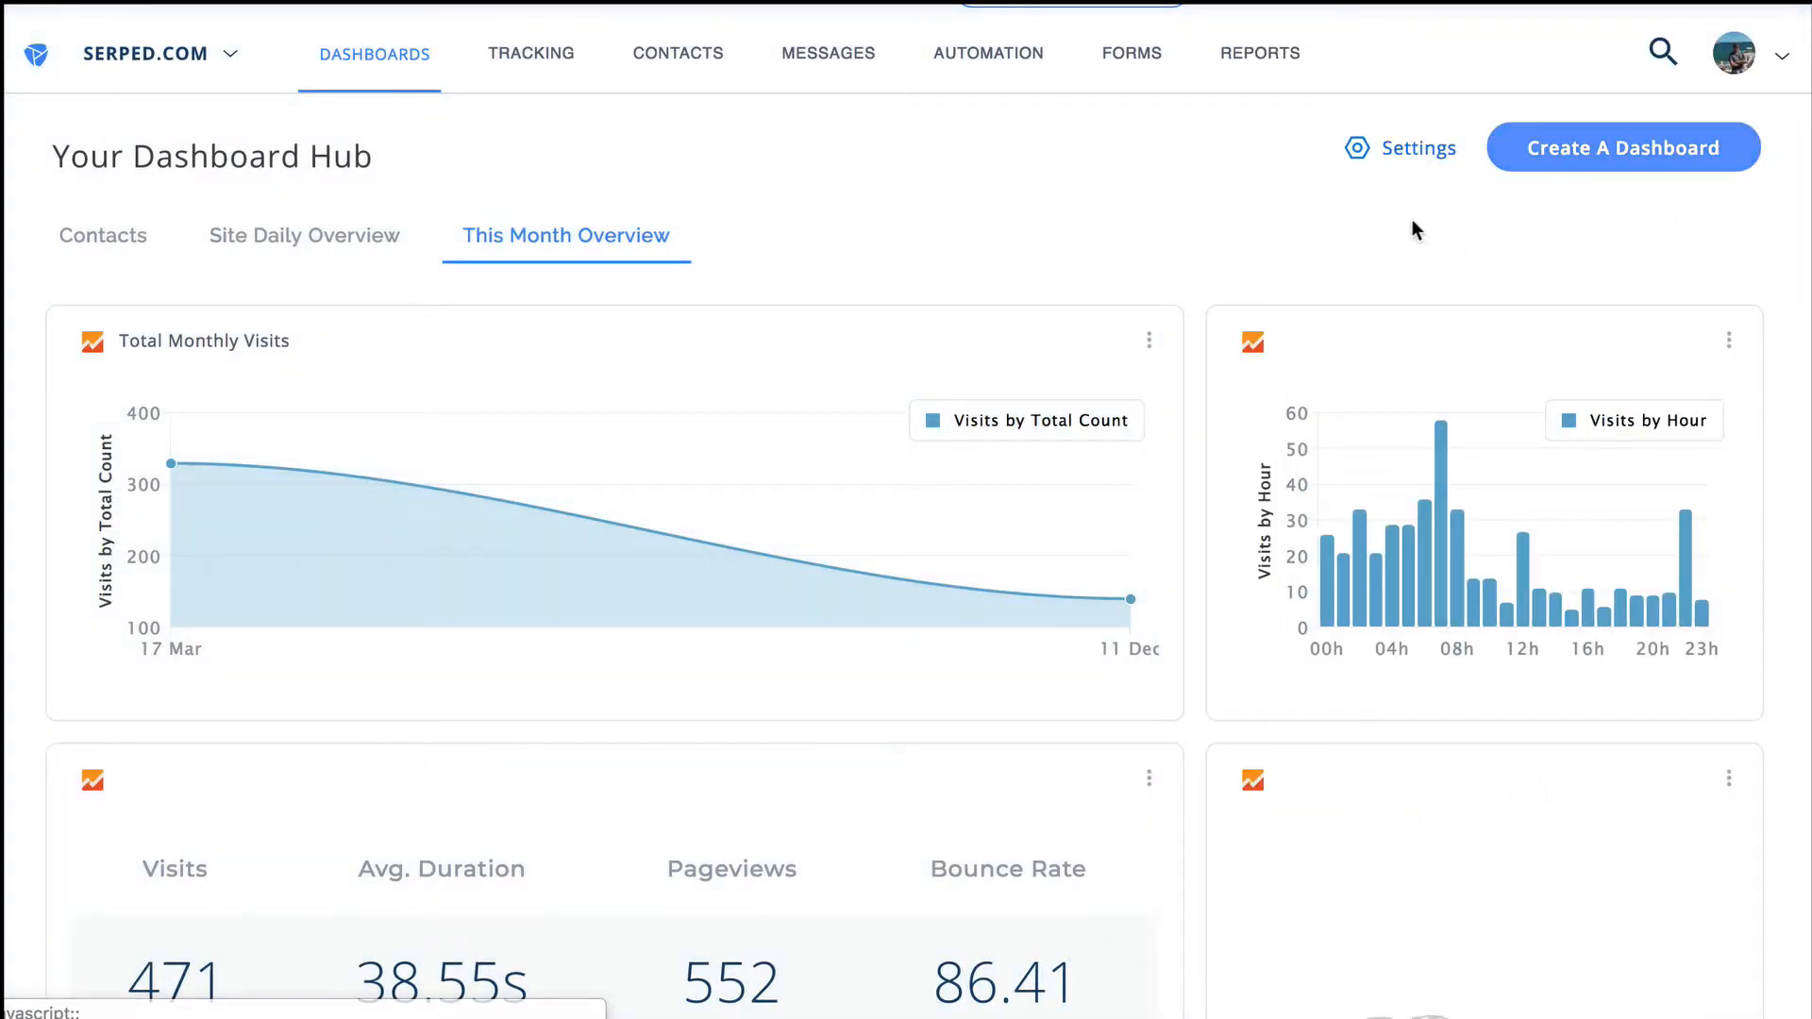
left_click(71, 247)
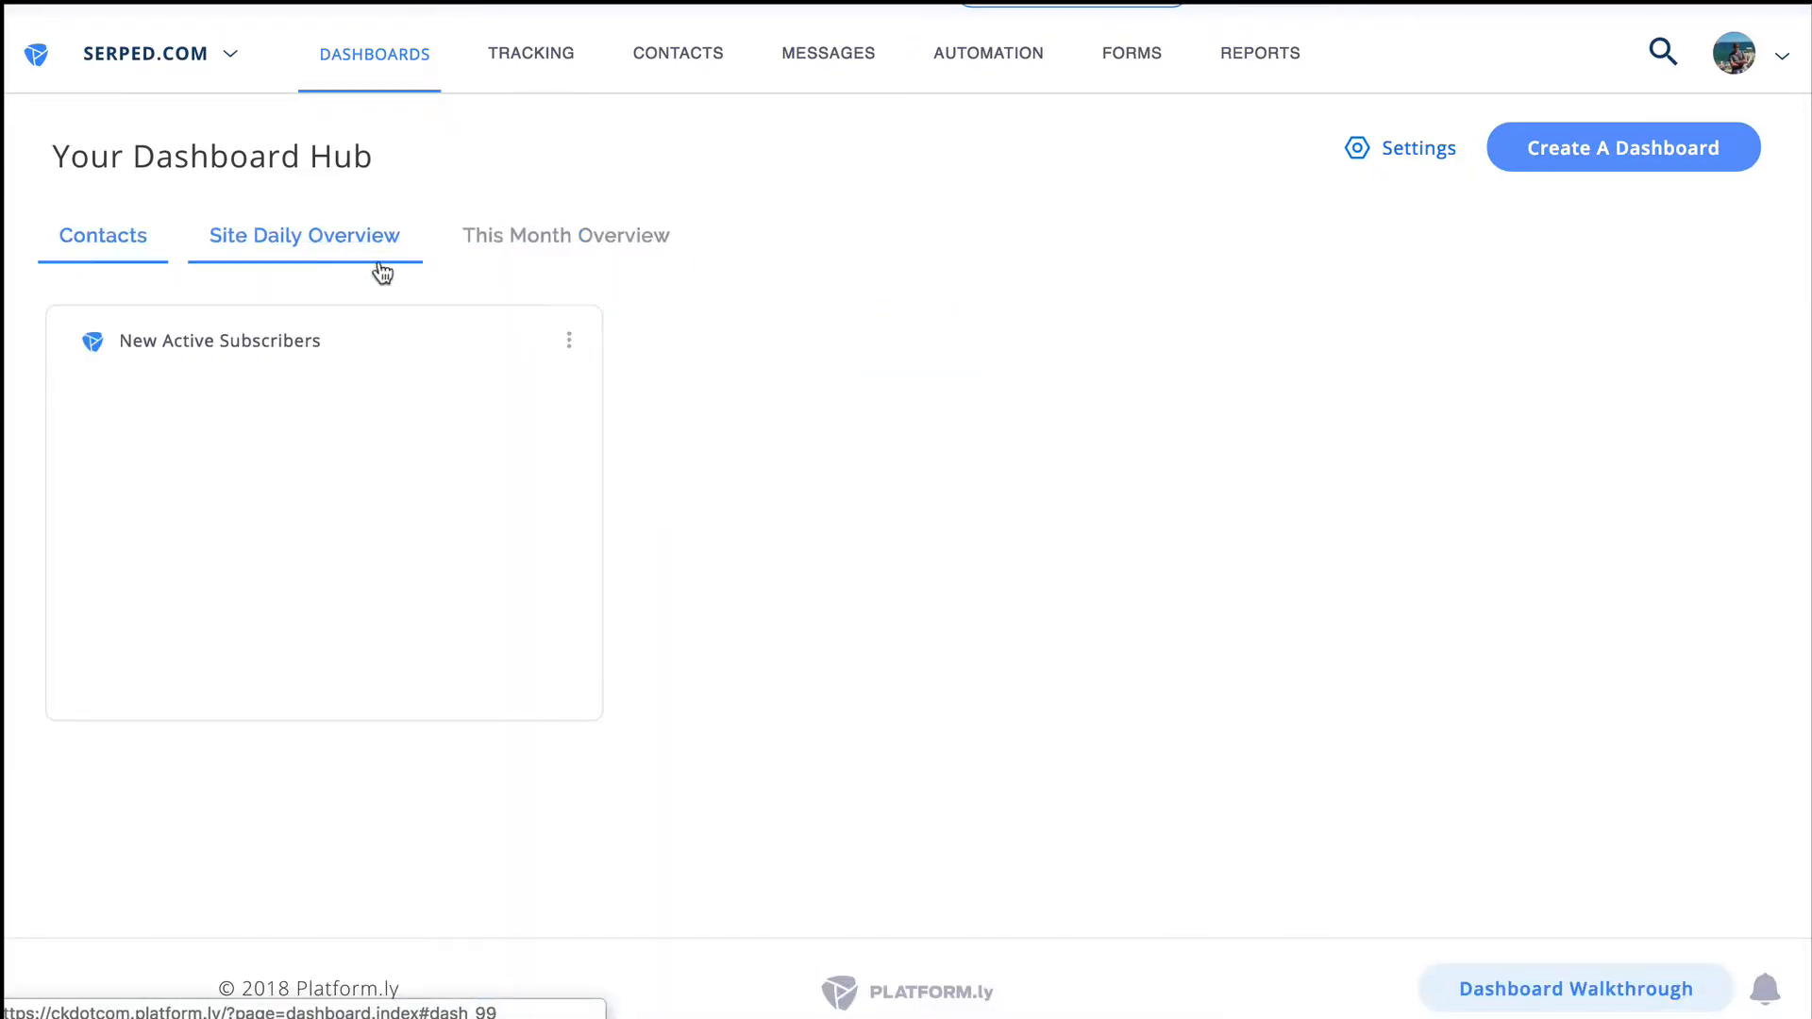
left_click(1395, 168)
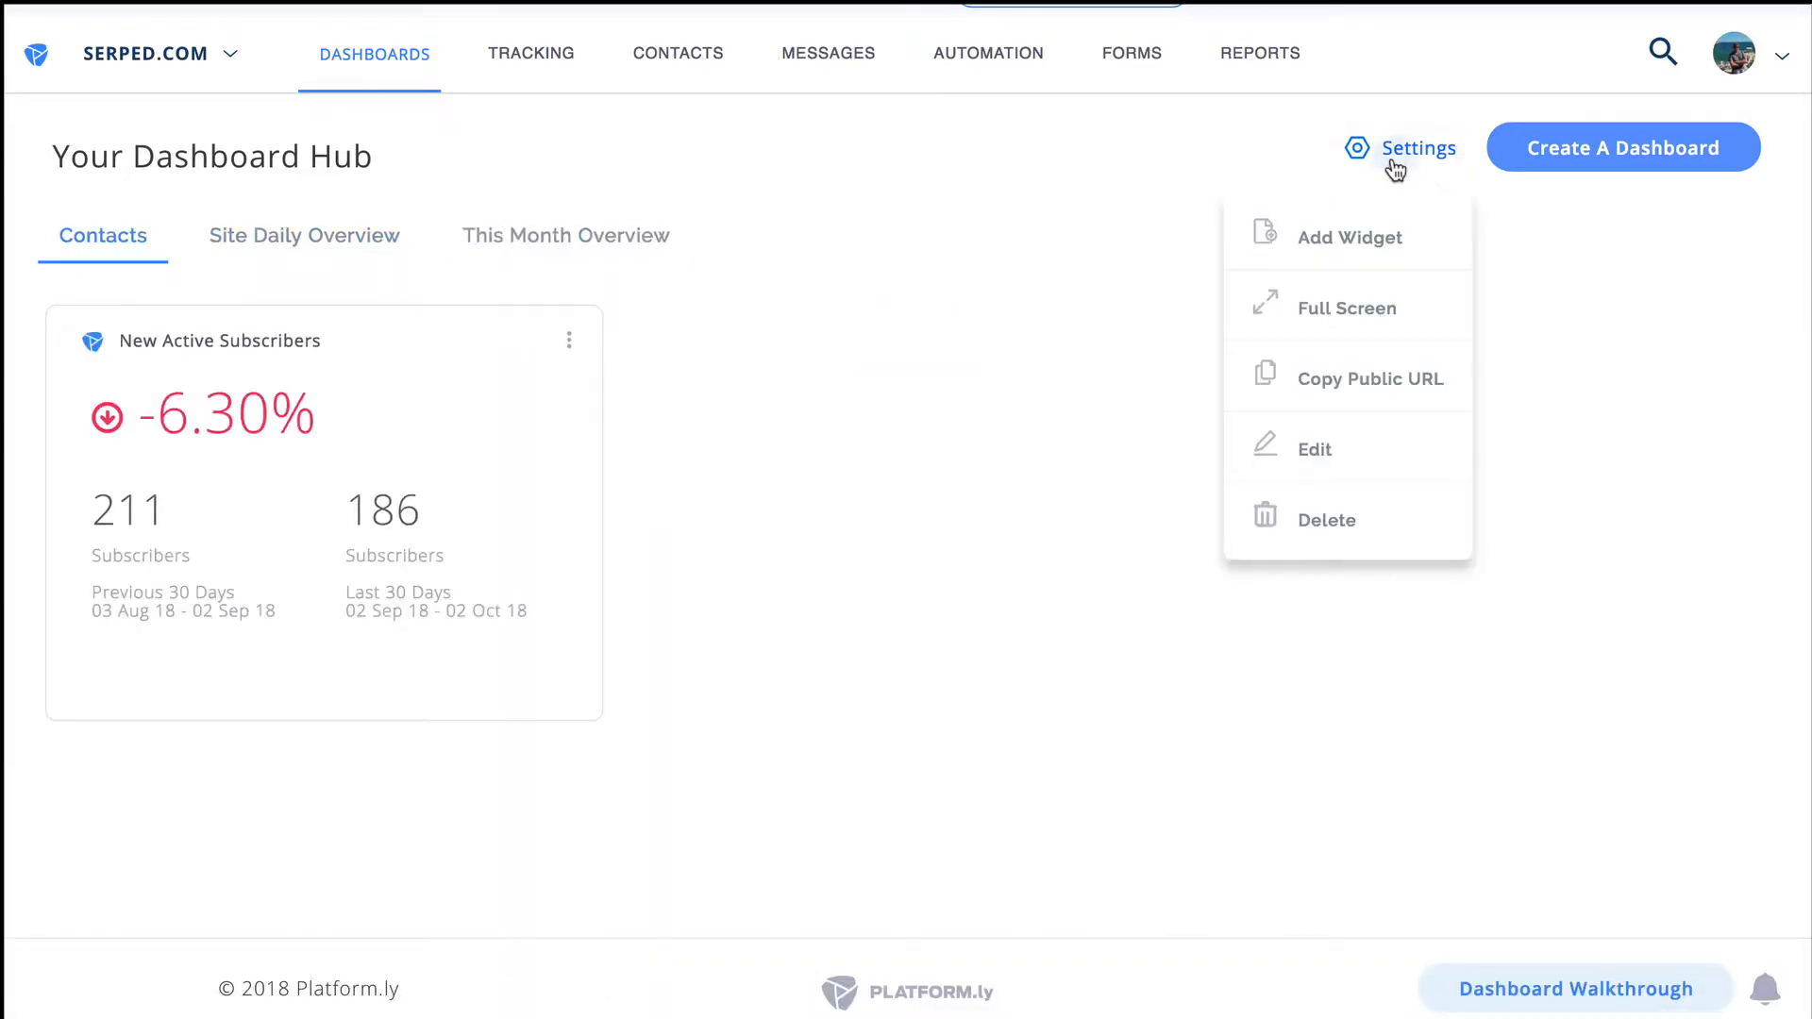
left_click(1350, 238)
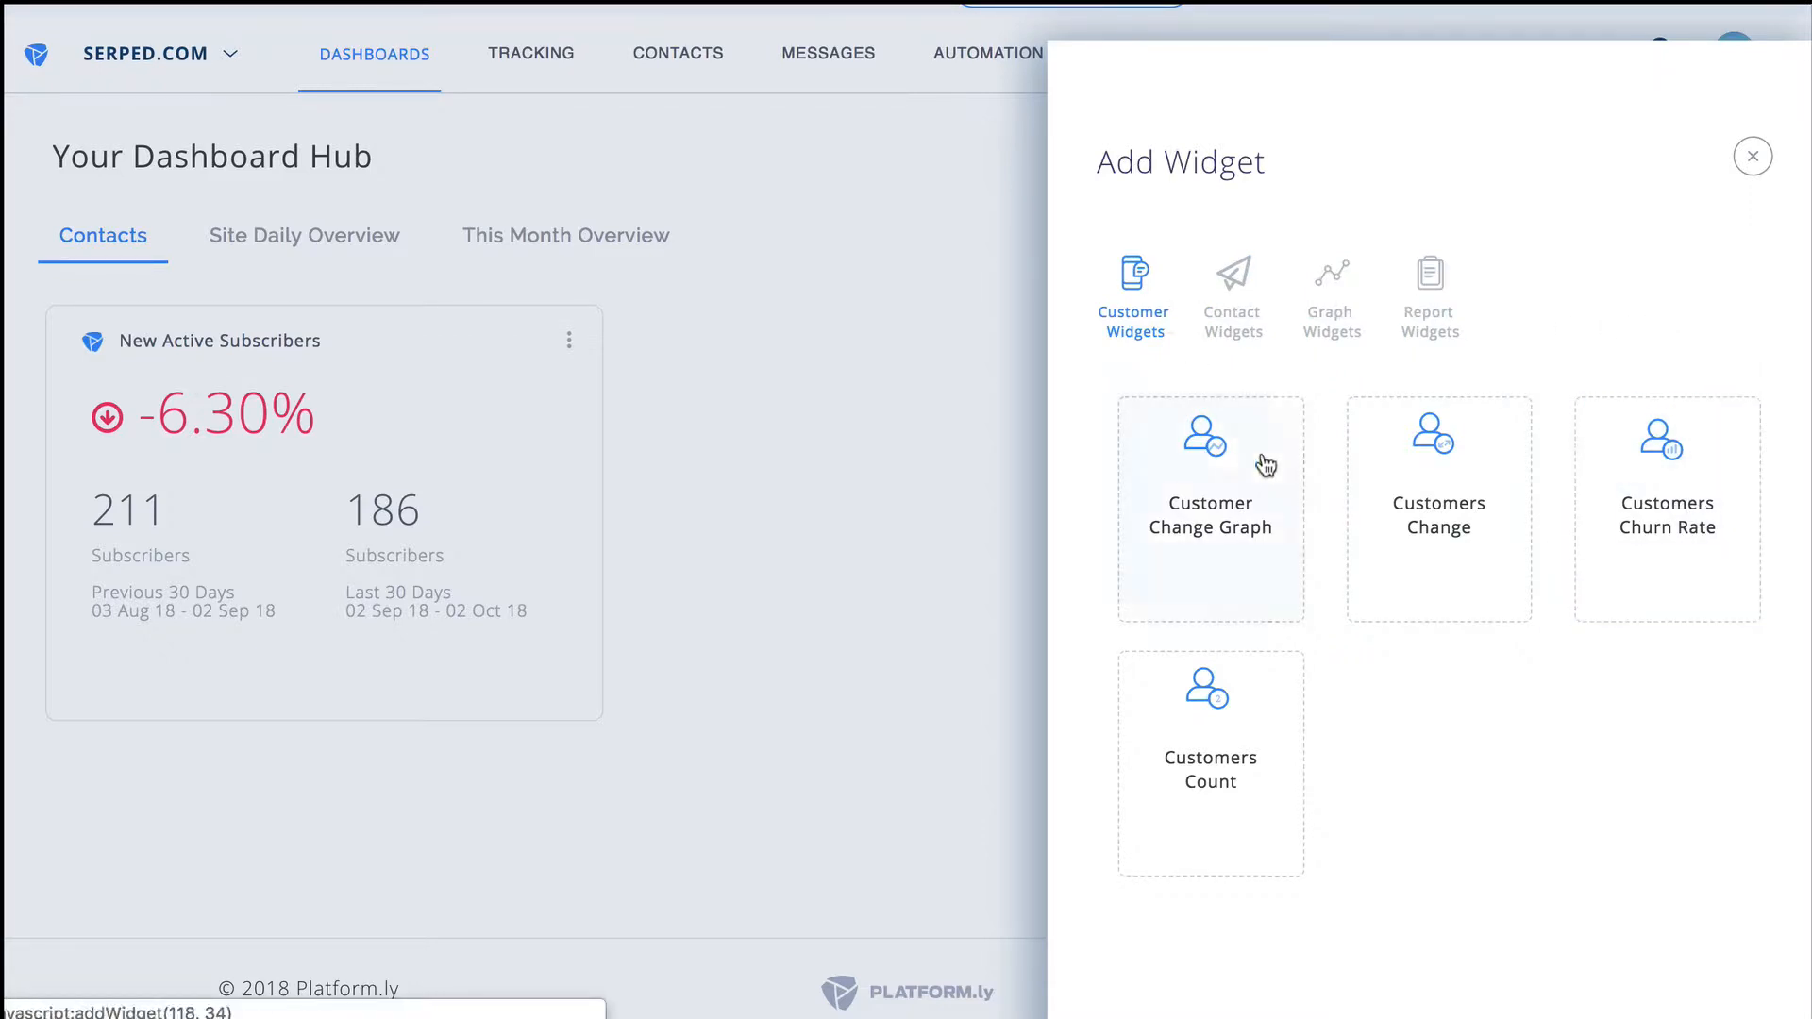
left_click(1233, 316)
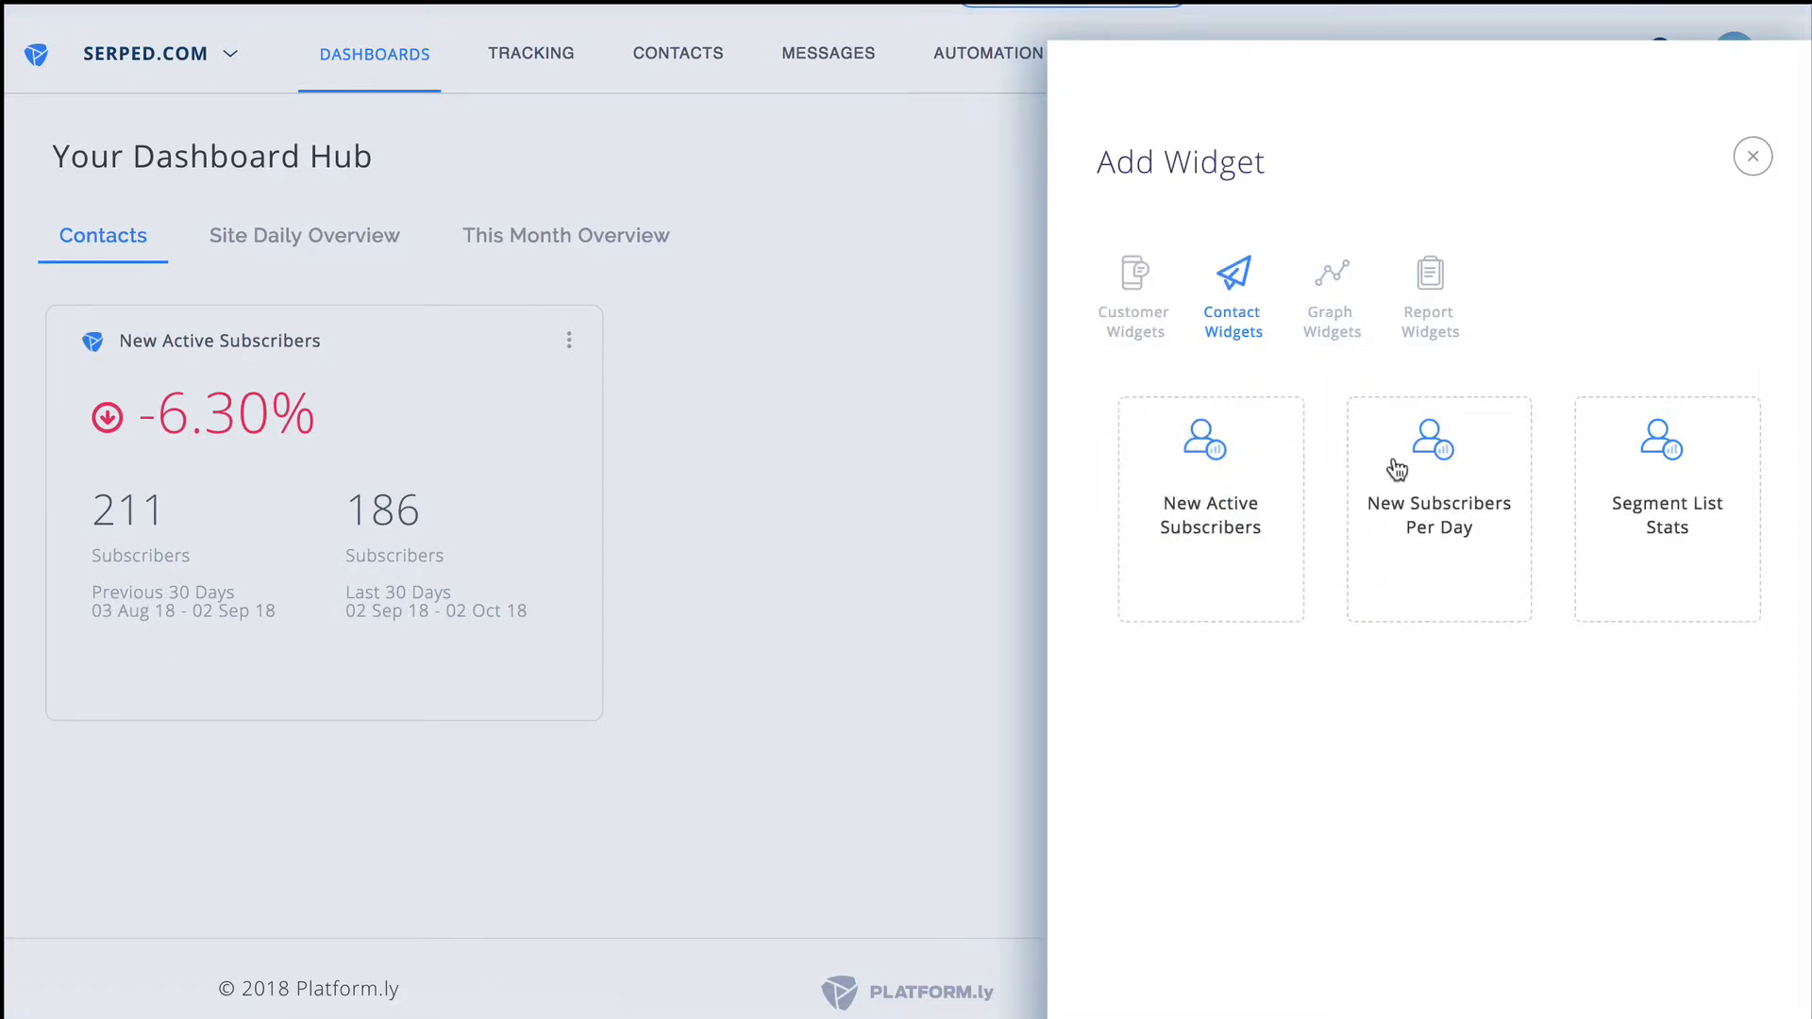
left_click(1461, 446)
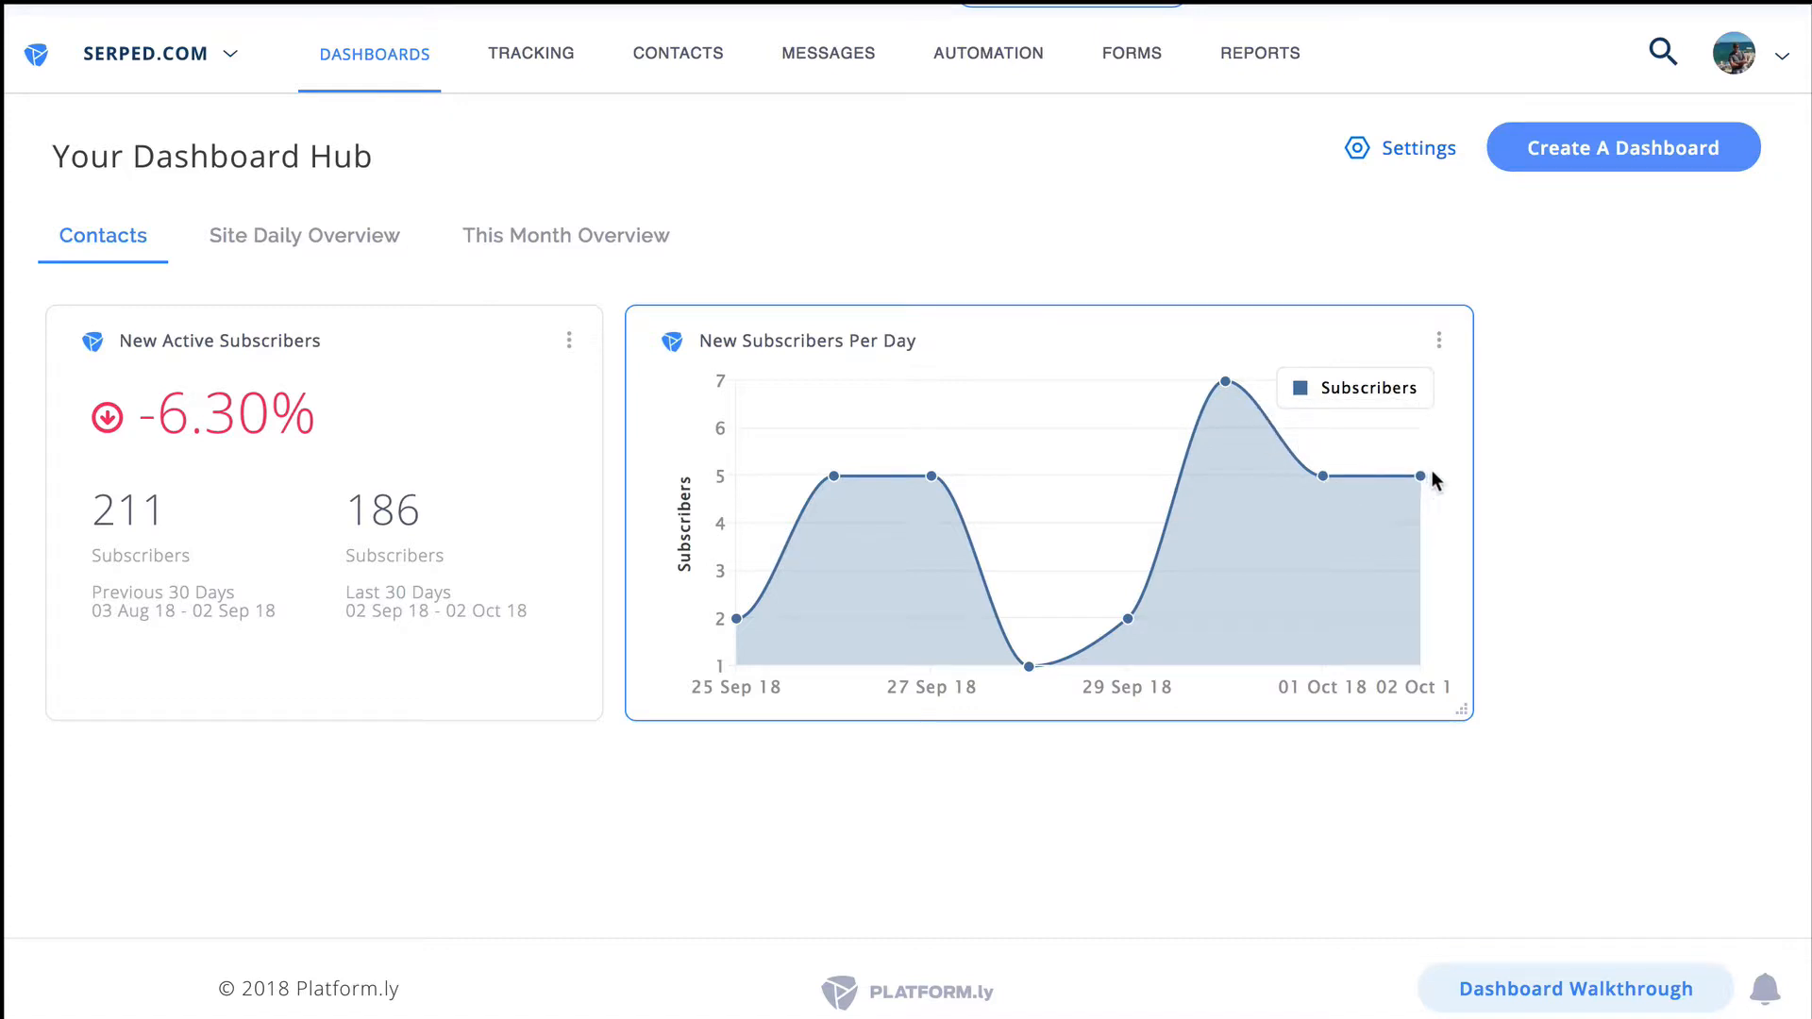
- Set the New Subscribers Per Day widget's period to Last 30 Days and save its options
left_click(1438, 344)
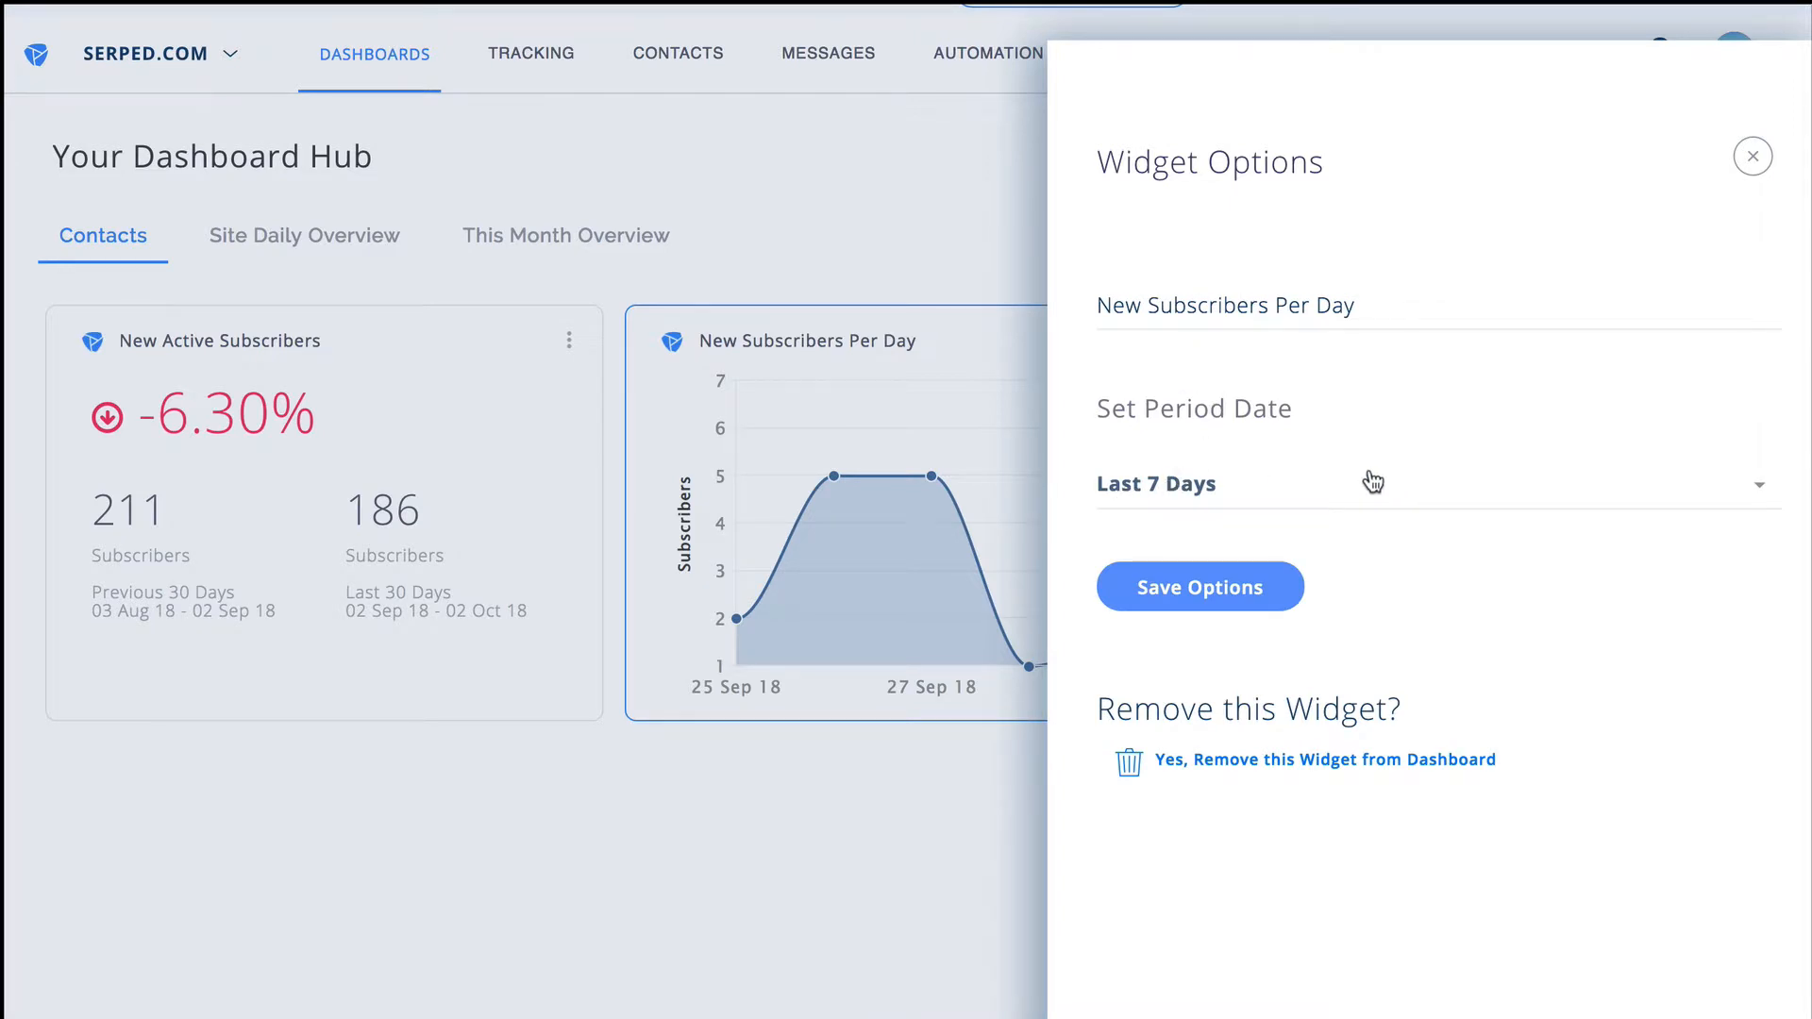
left_click(1331, 484)
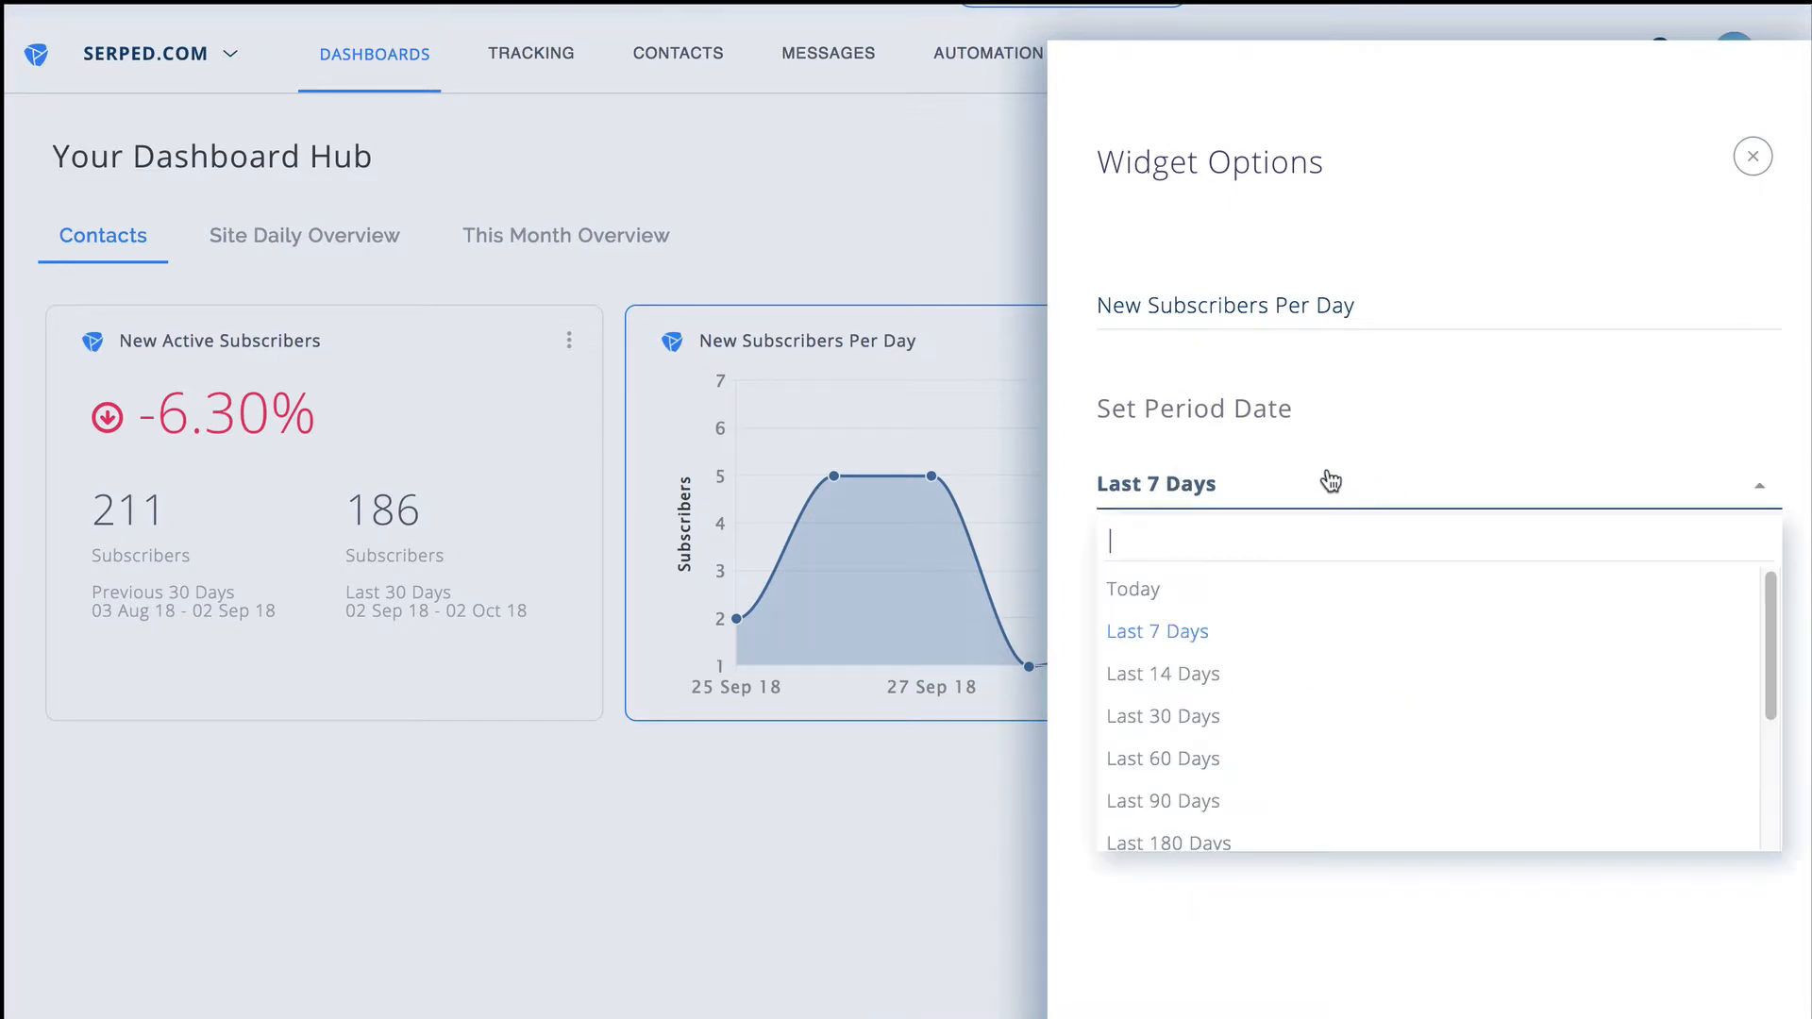
left_click(1198, 719)
left_click(1200, 587)
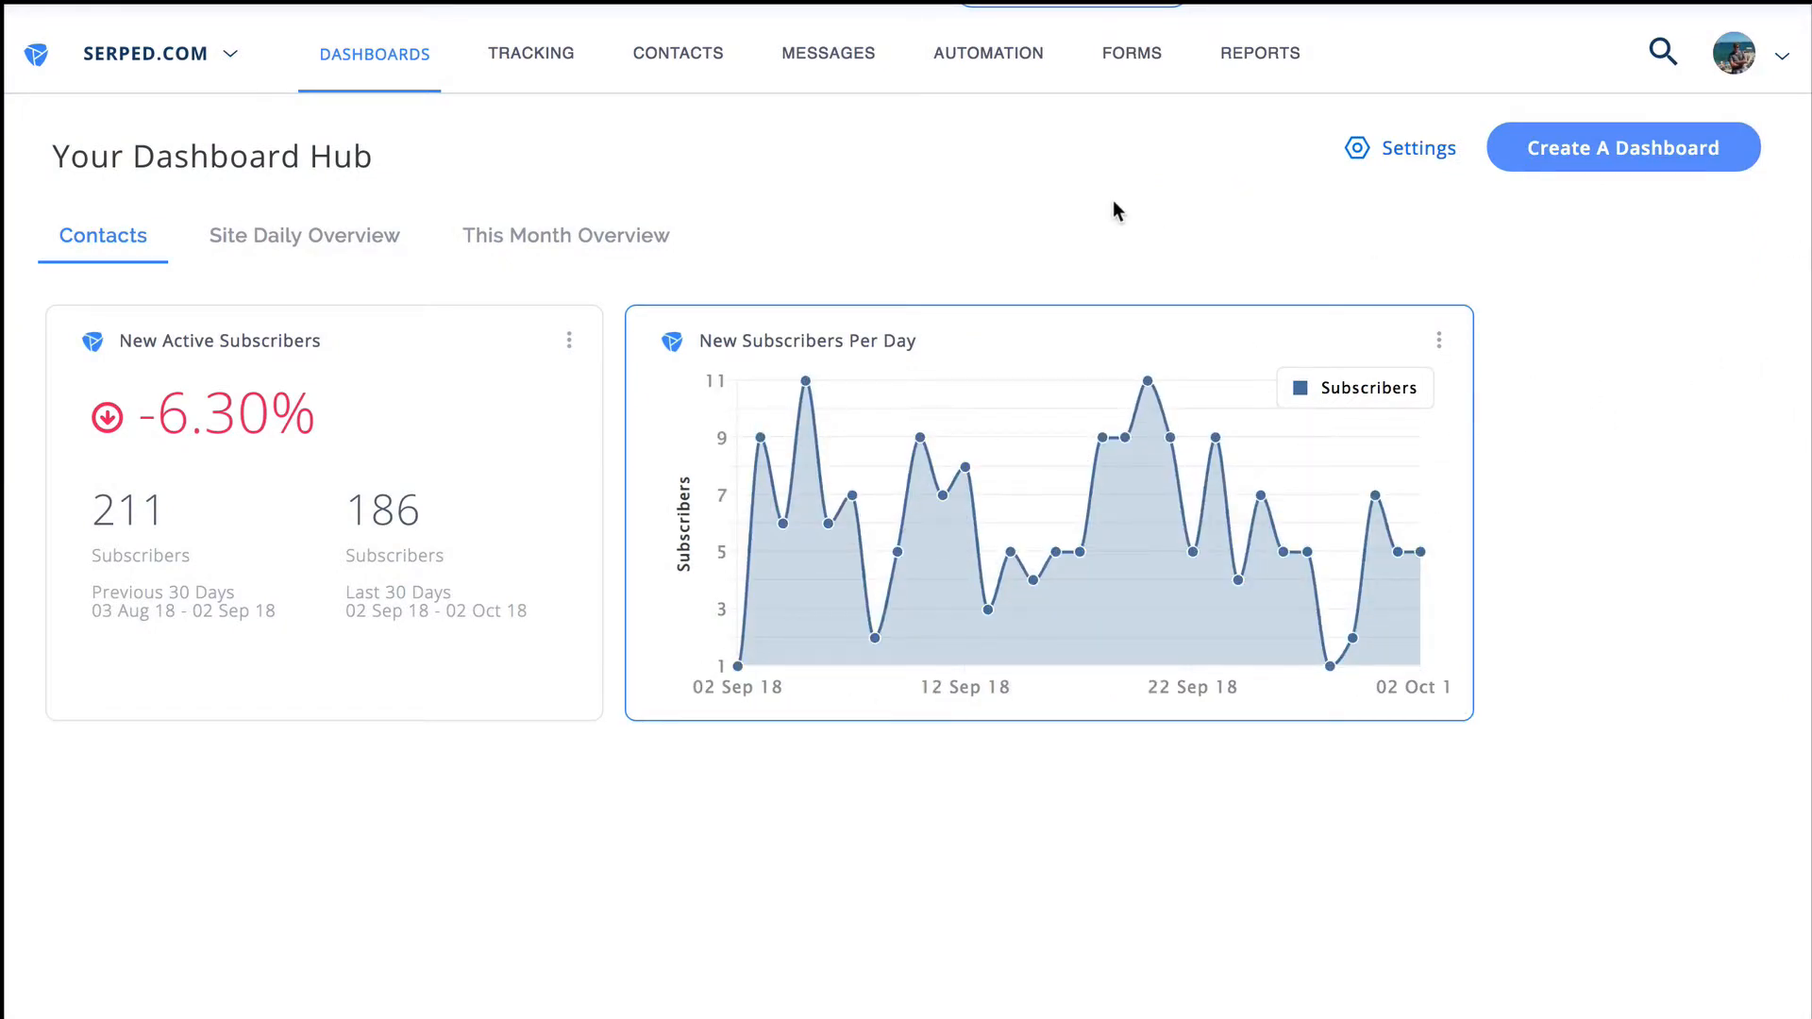
- Start creating a new dashboard from a predefined template in the Serped.com project
left_click(1416, 154)
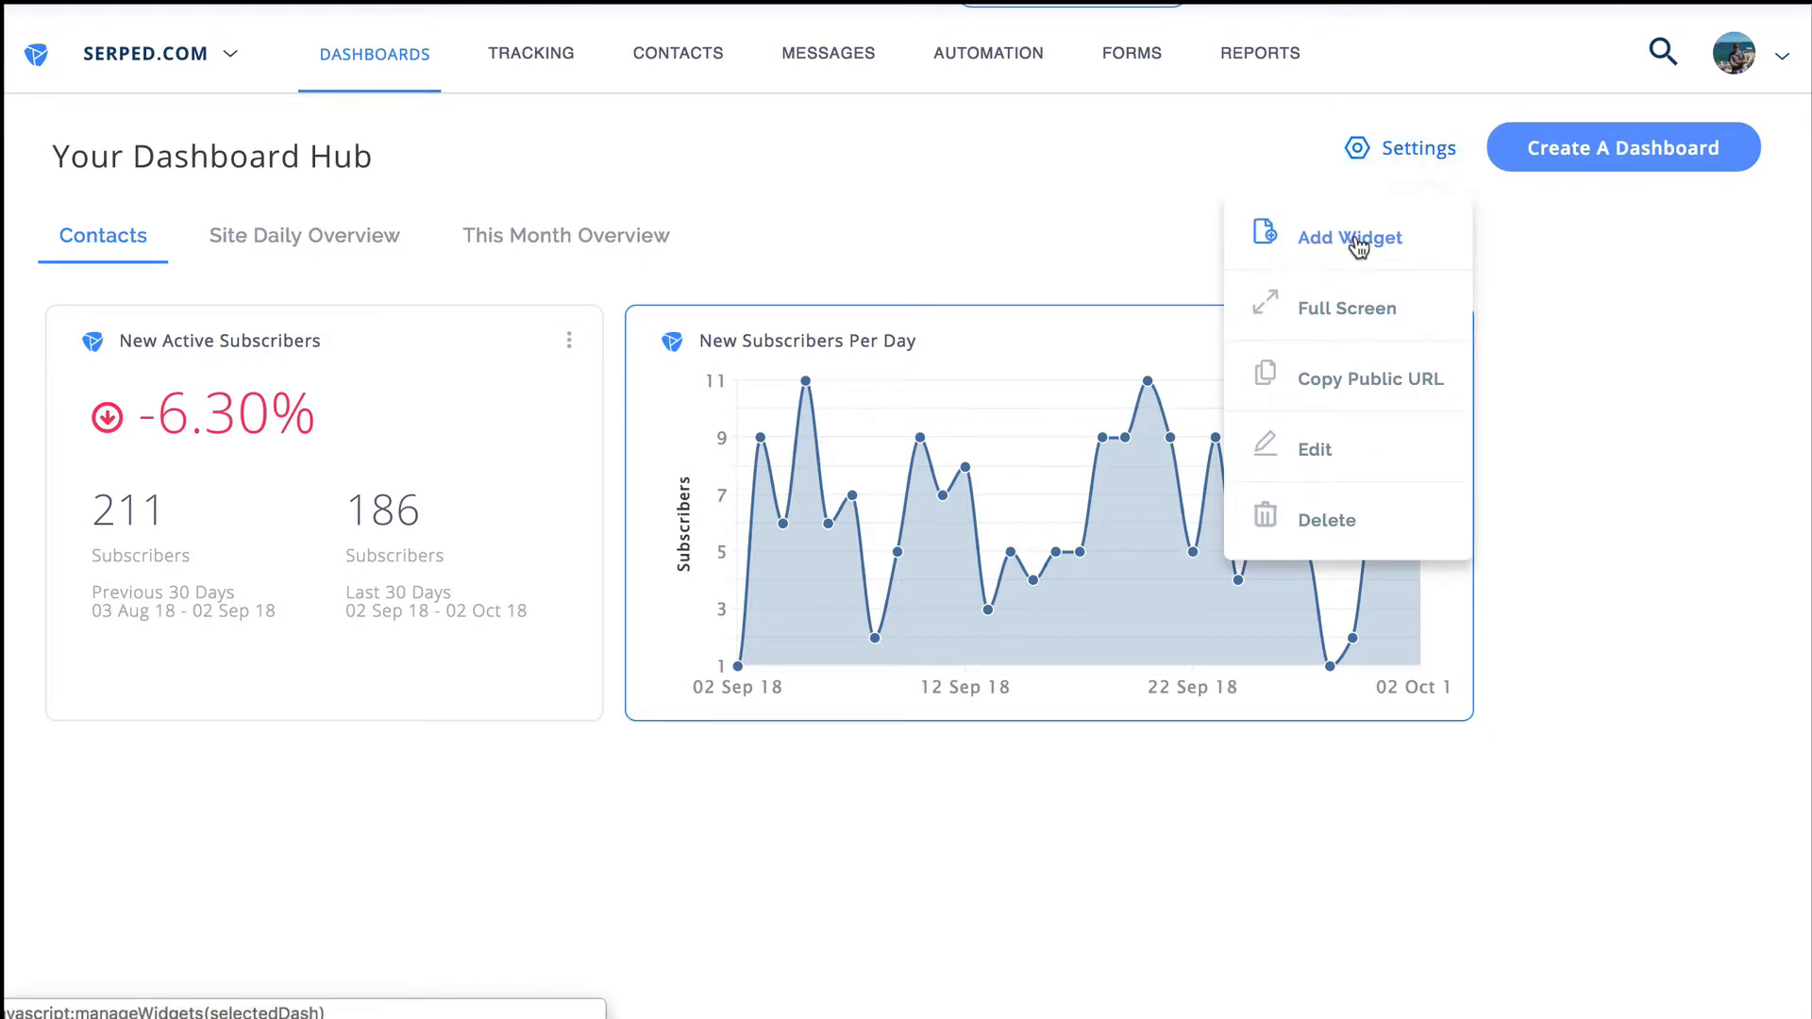
left_click(1395, 149)
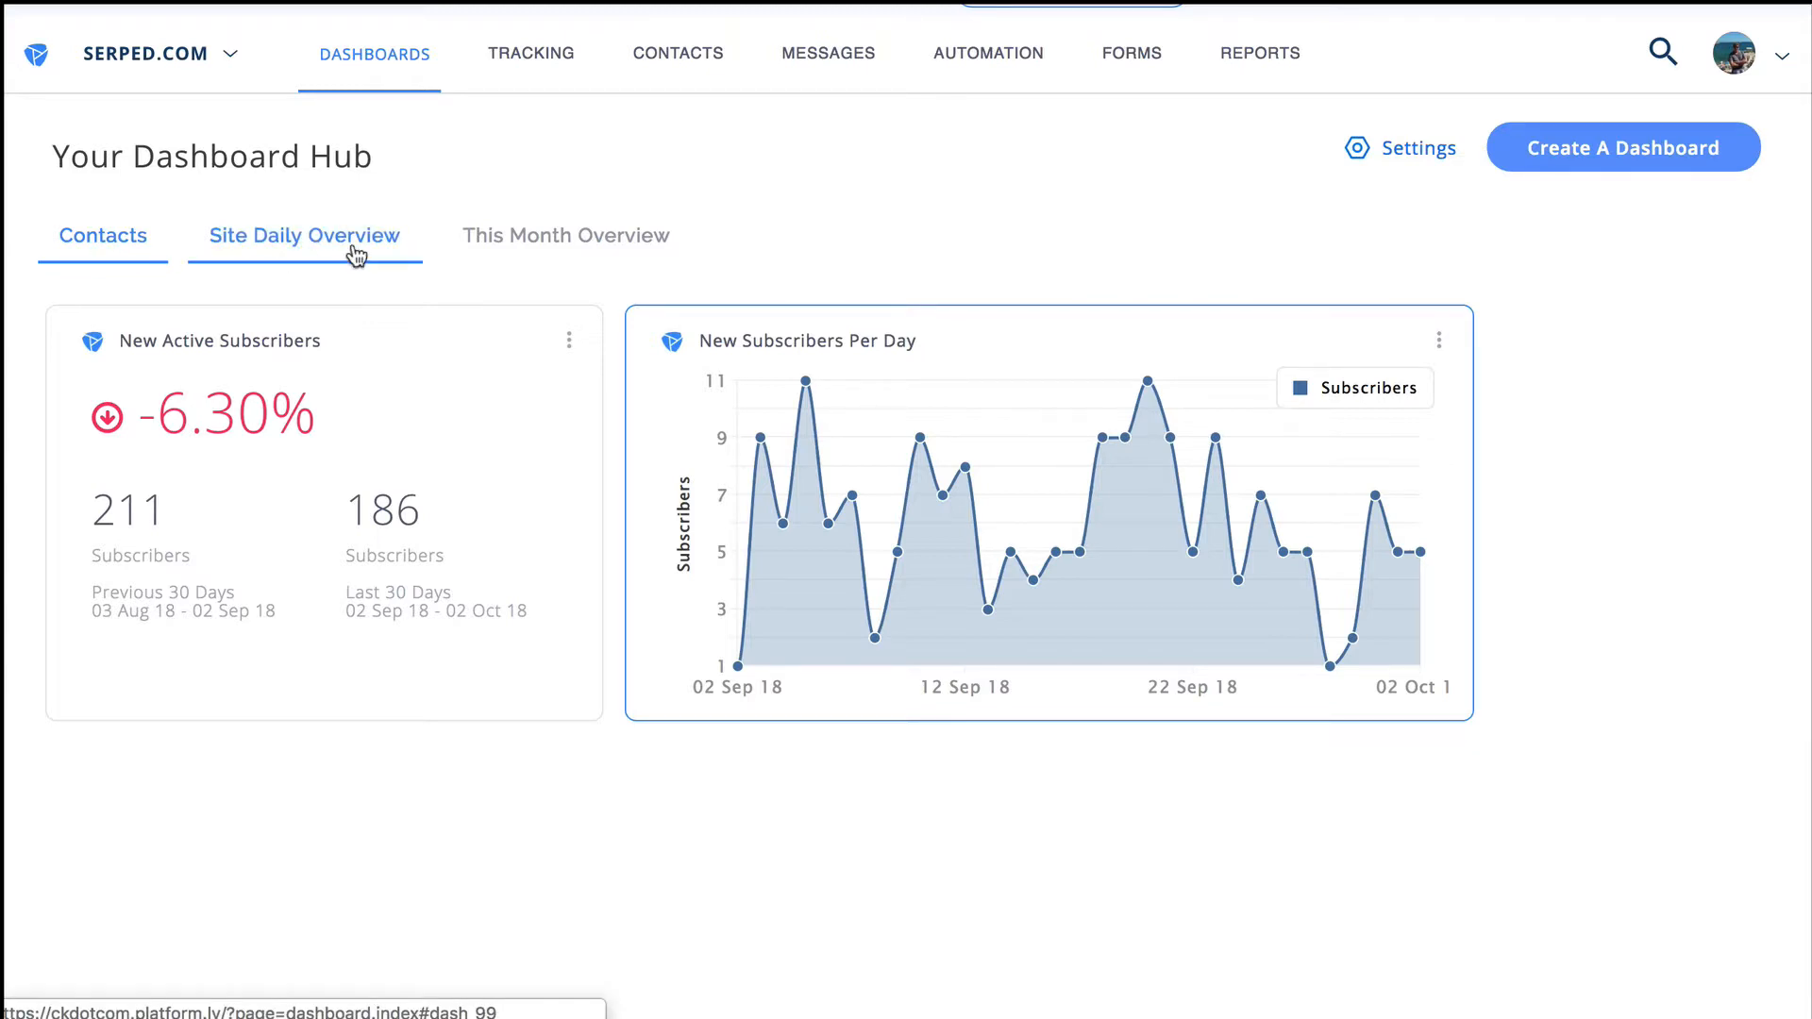
left_click(1586, 167)
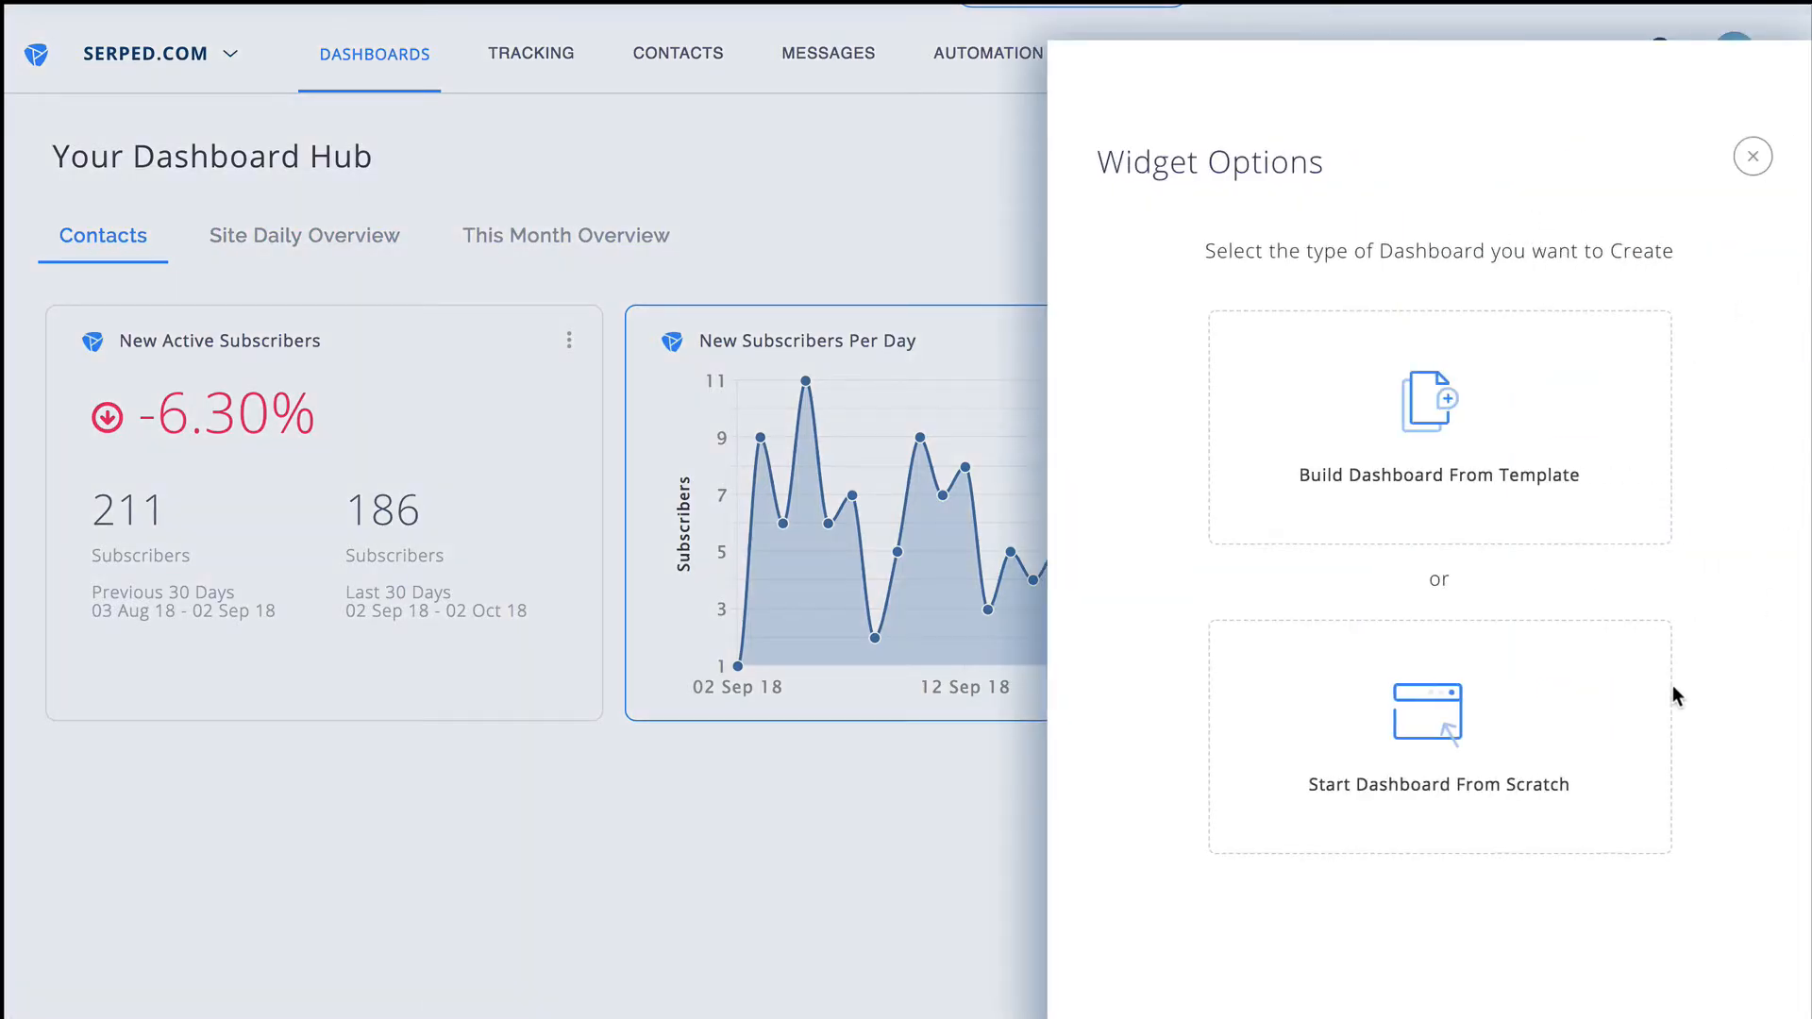
left_click(1430, 412)
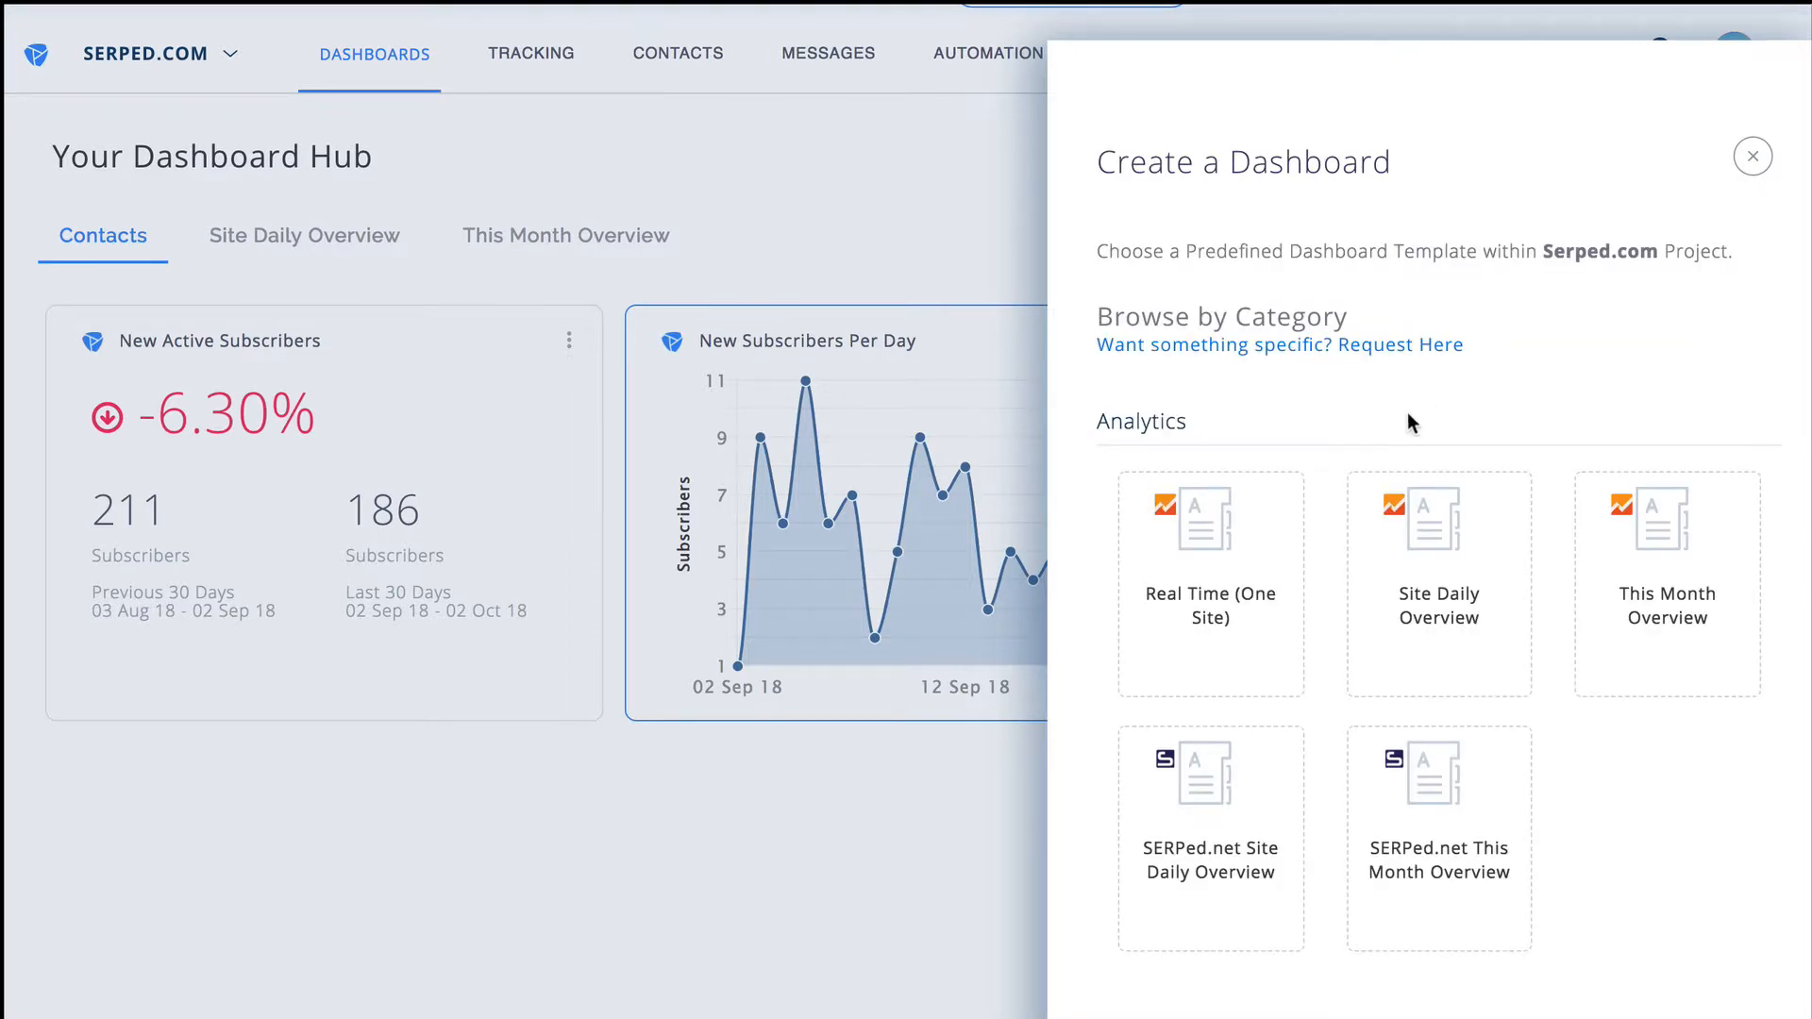
- Look over the request page for new dashboard and widget templates, including its comments and comment field
left_click(1362, 350)
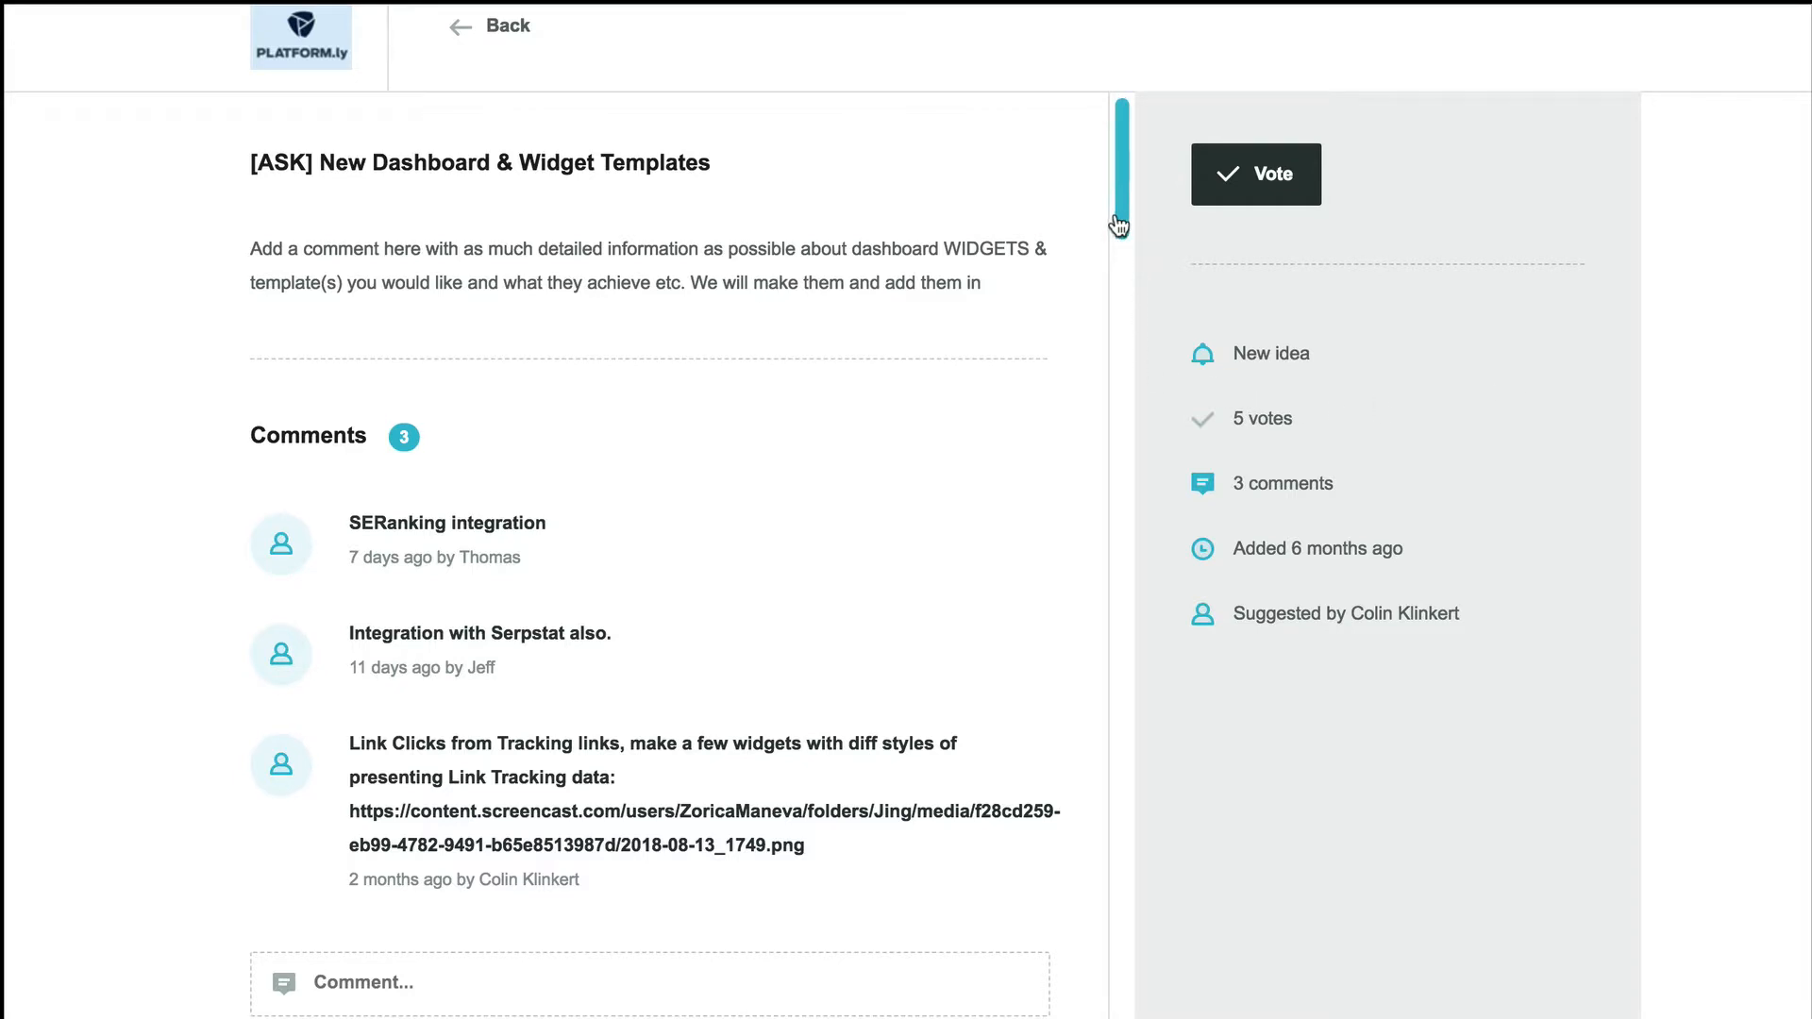
left_click_drag(1117, 222, 1140, 953)
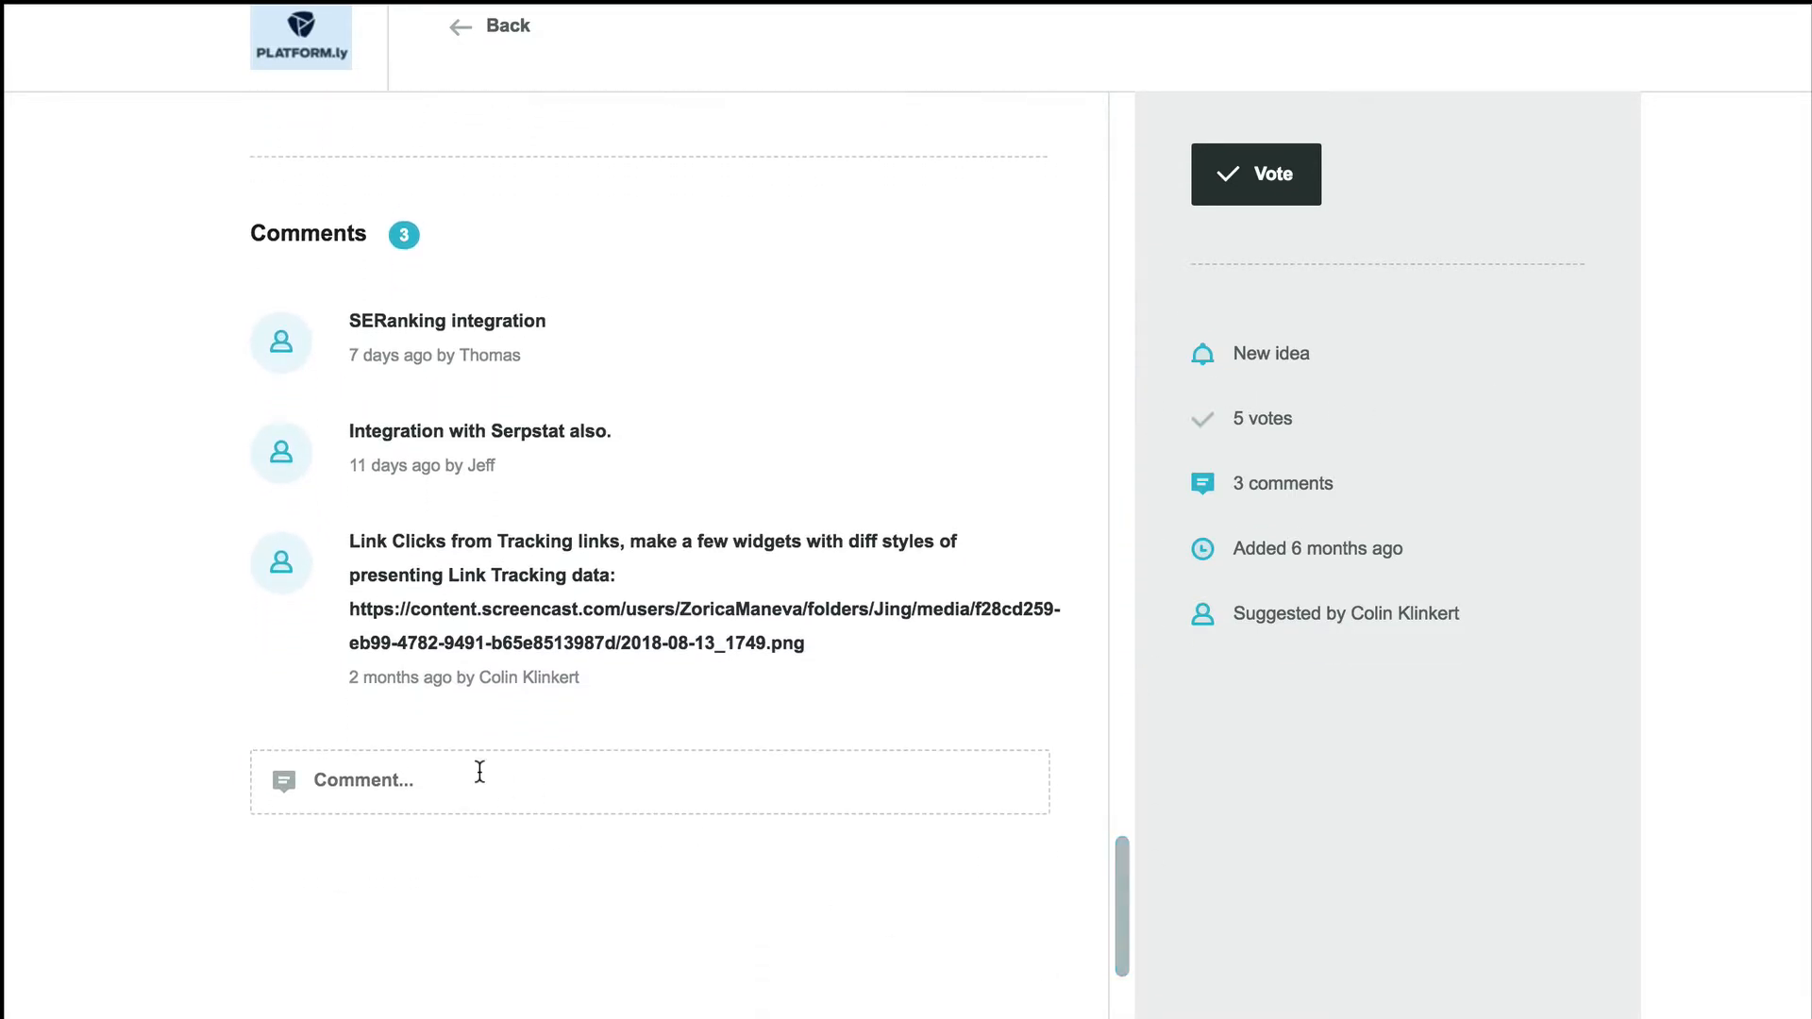
scroll(866, 563, "up", 3)
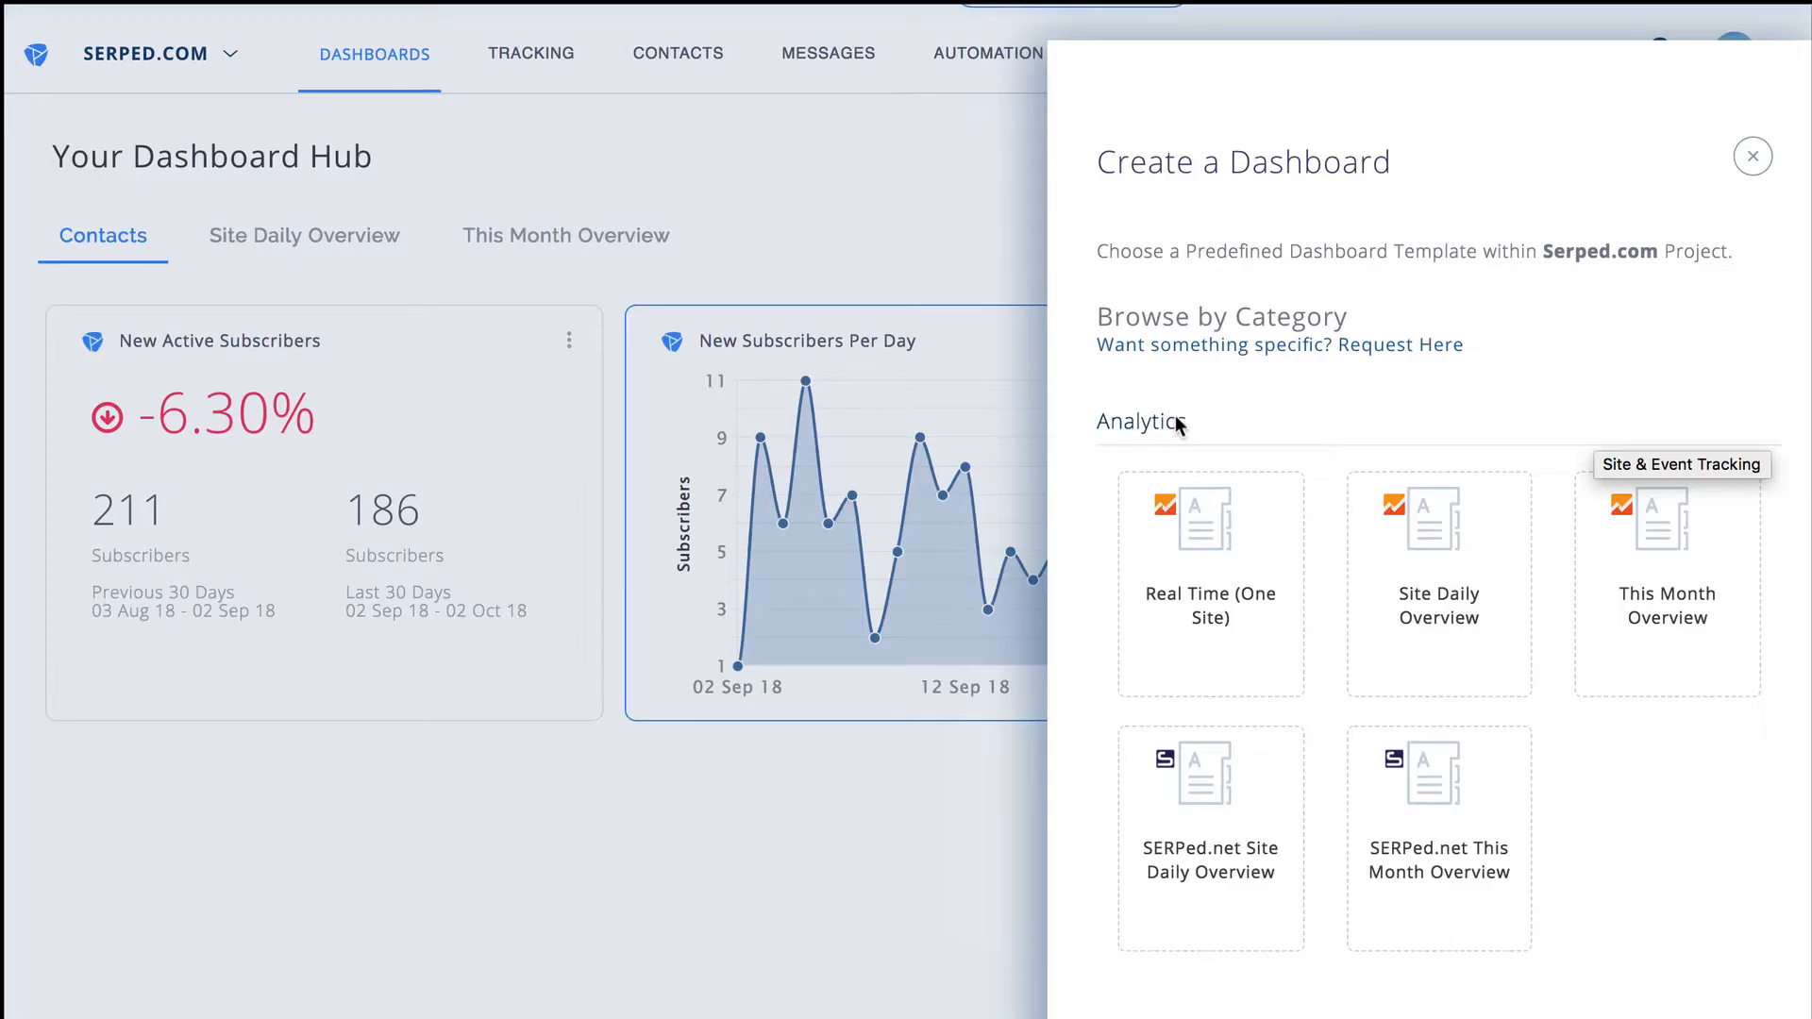
- Choose the SERPed.net Site SEO Dashboard template from the Integrations category
left_click(1177, 421)
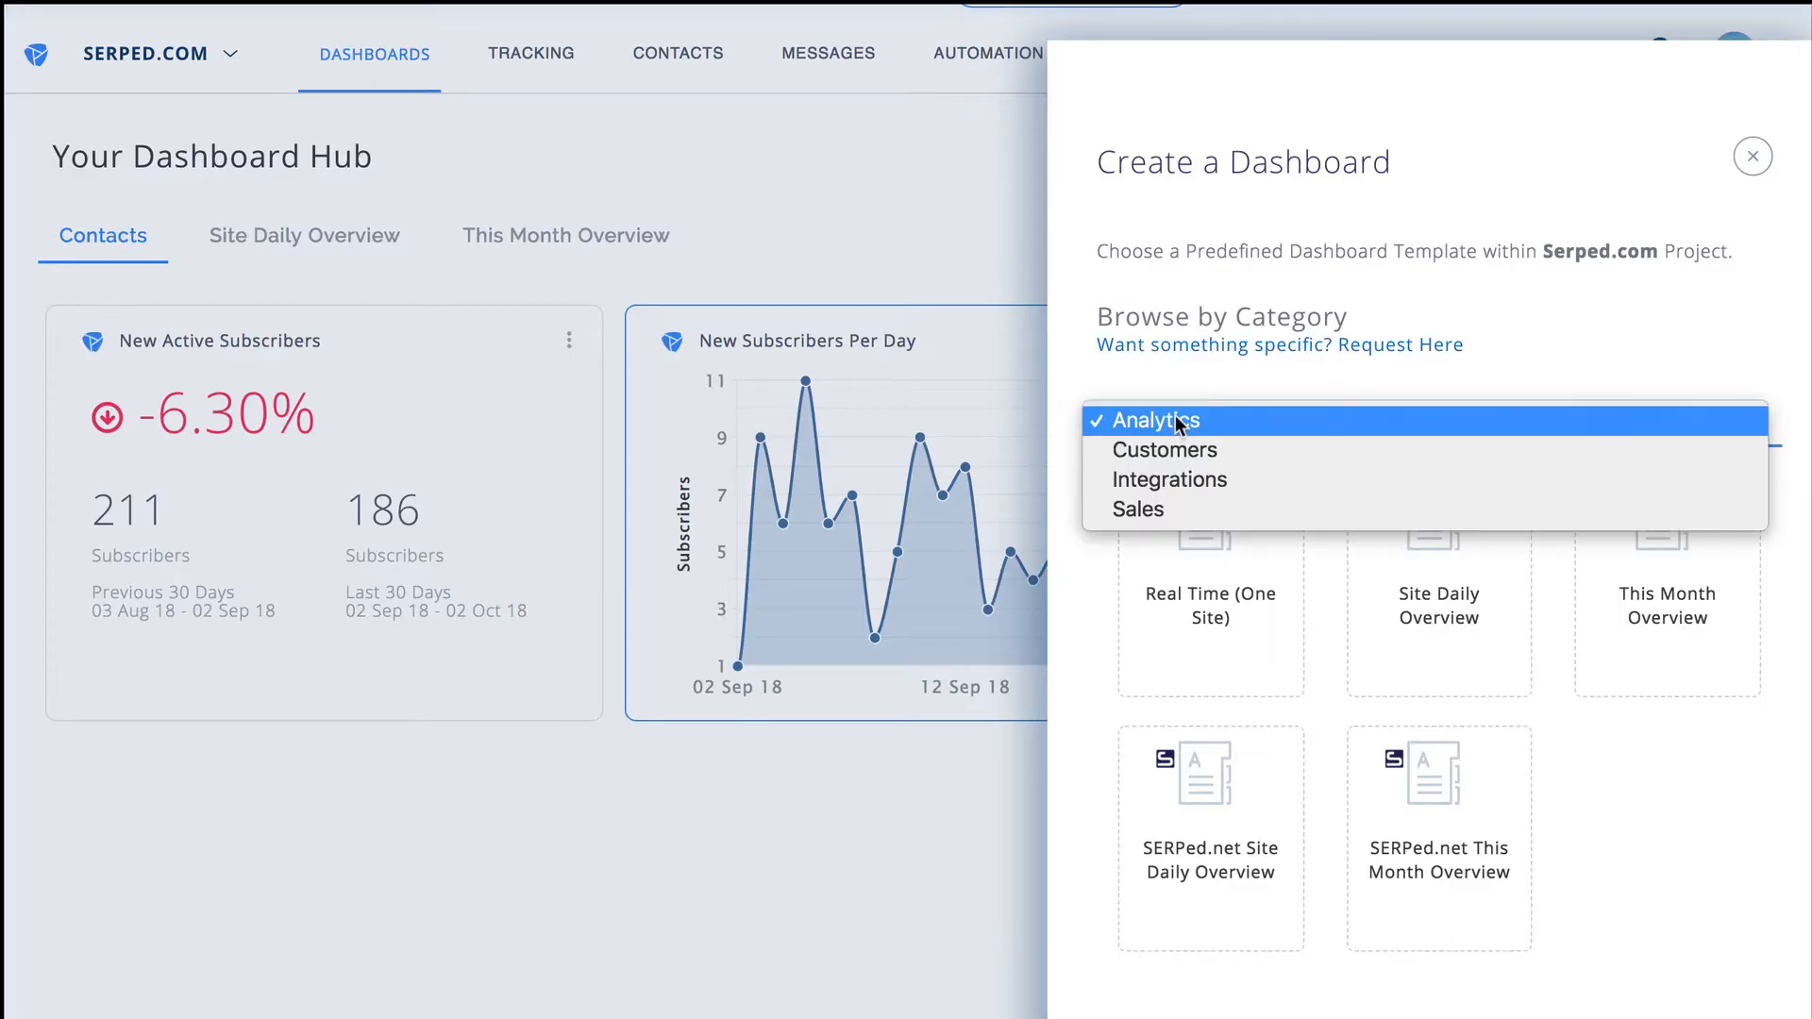
left_click(1209, 480)
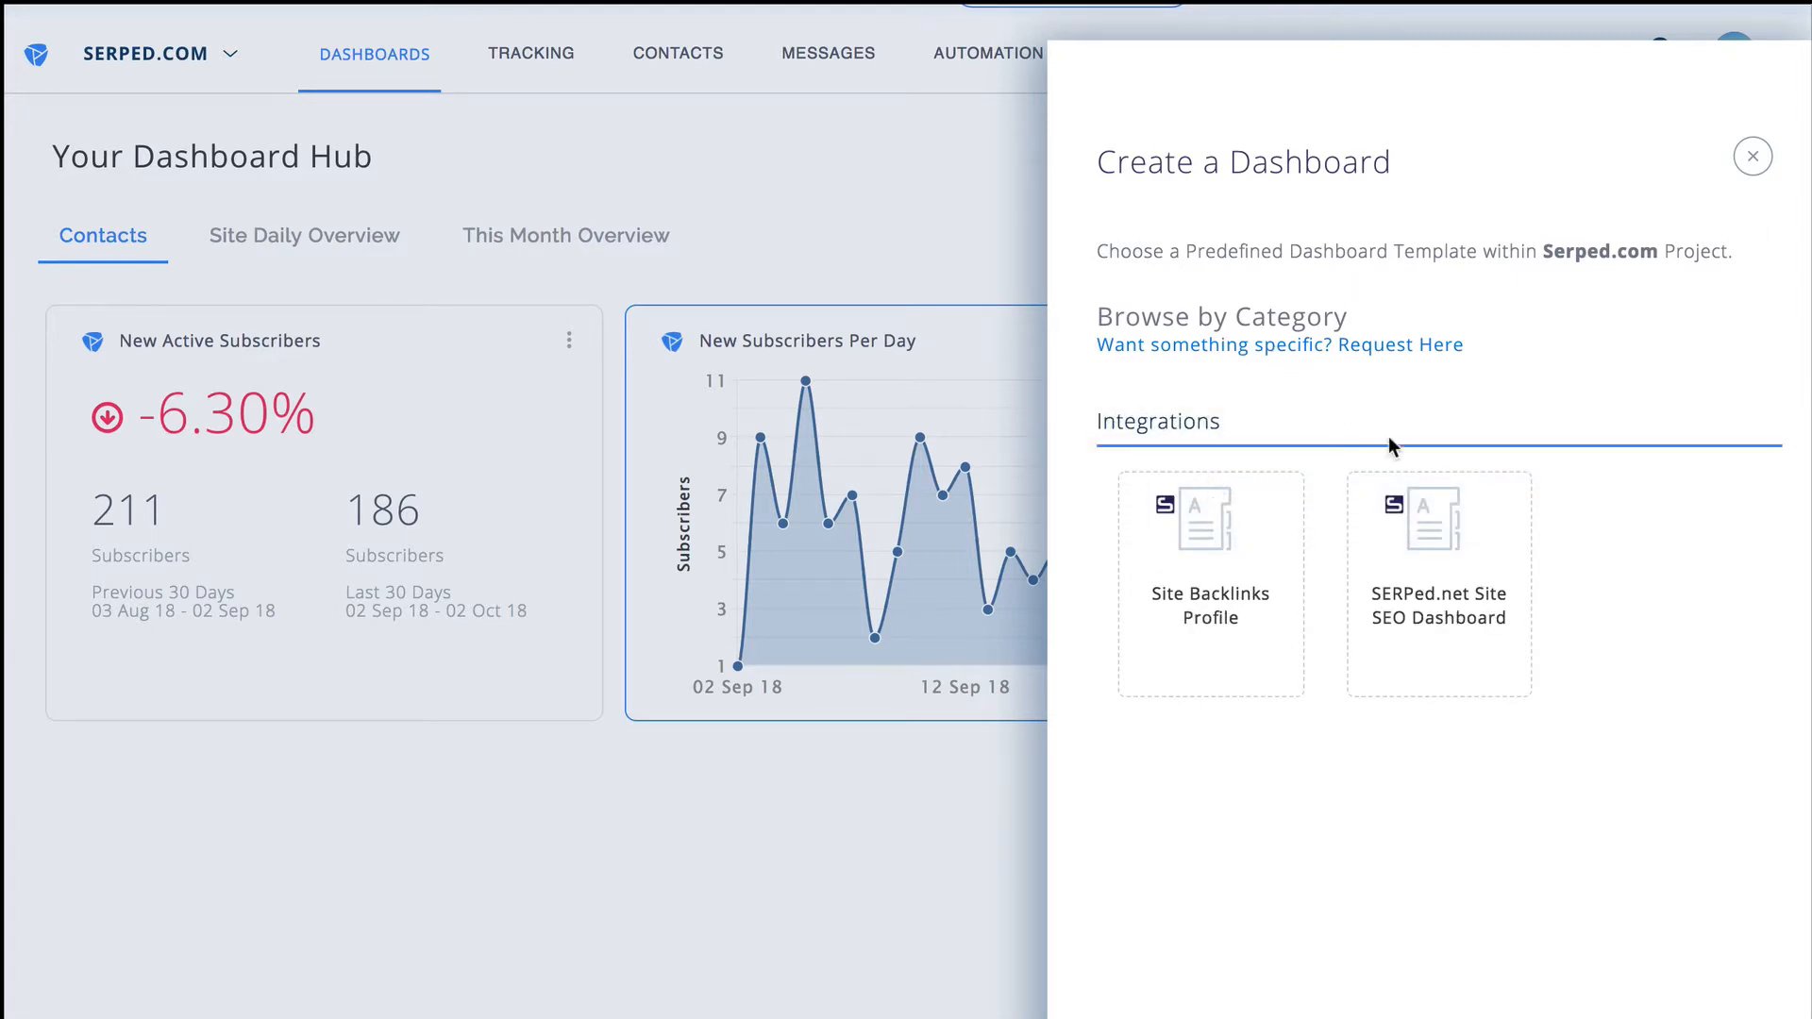
mouse_move(1238, 559)
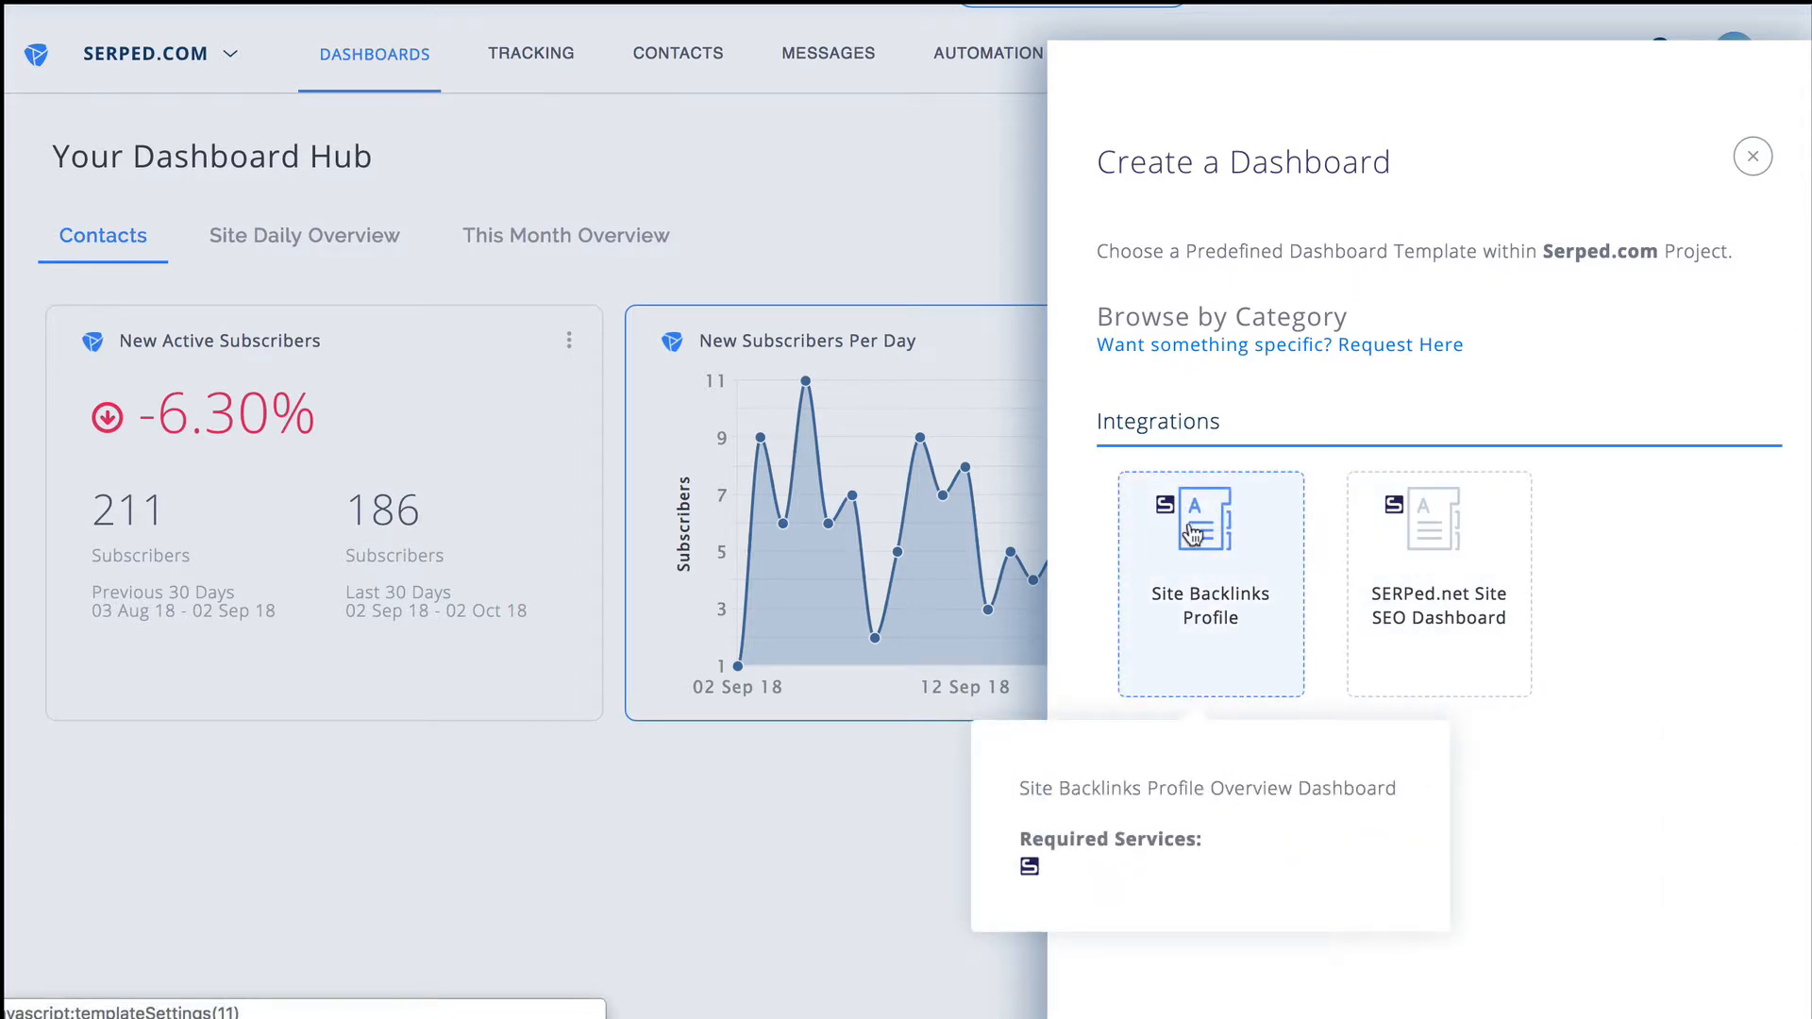
mouse_move(1468, 524)
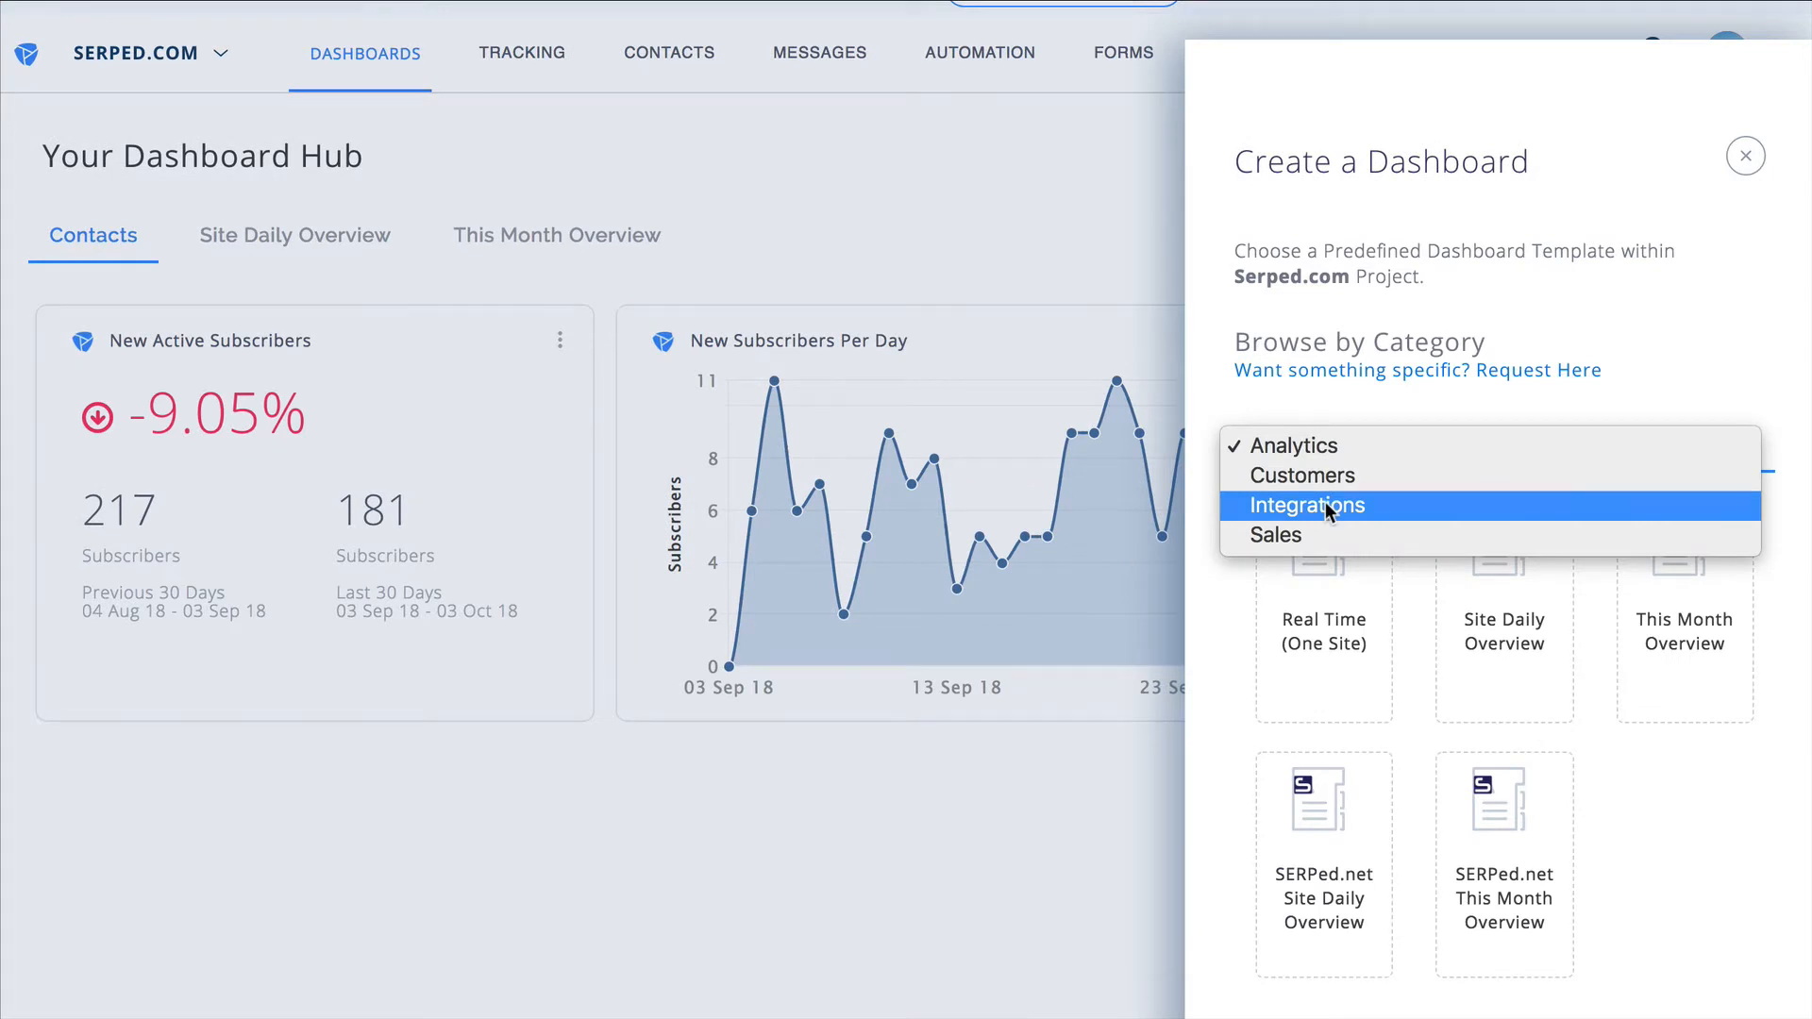
left_click(1325, 502)
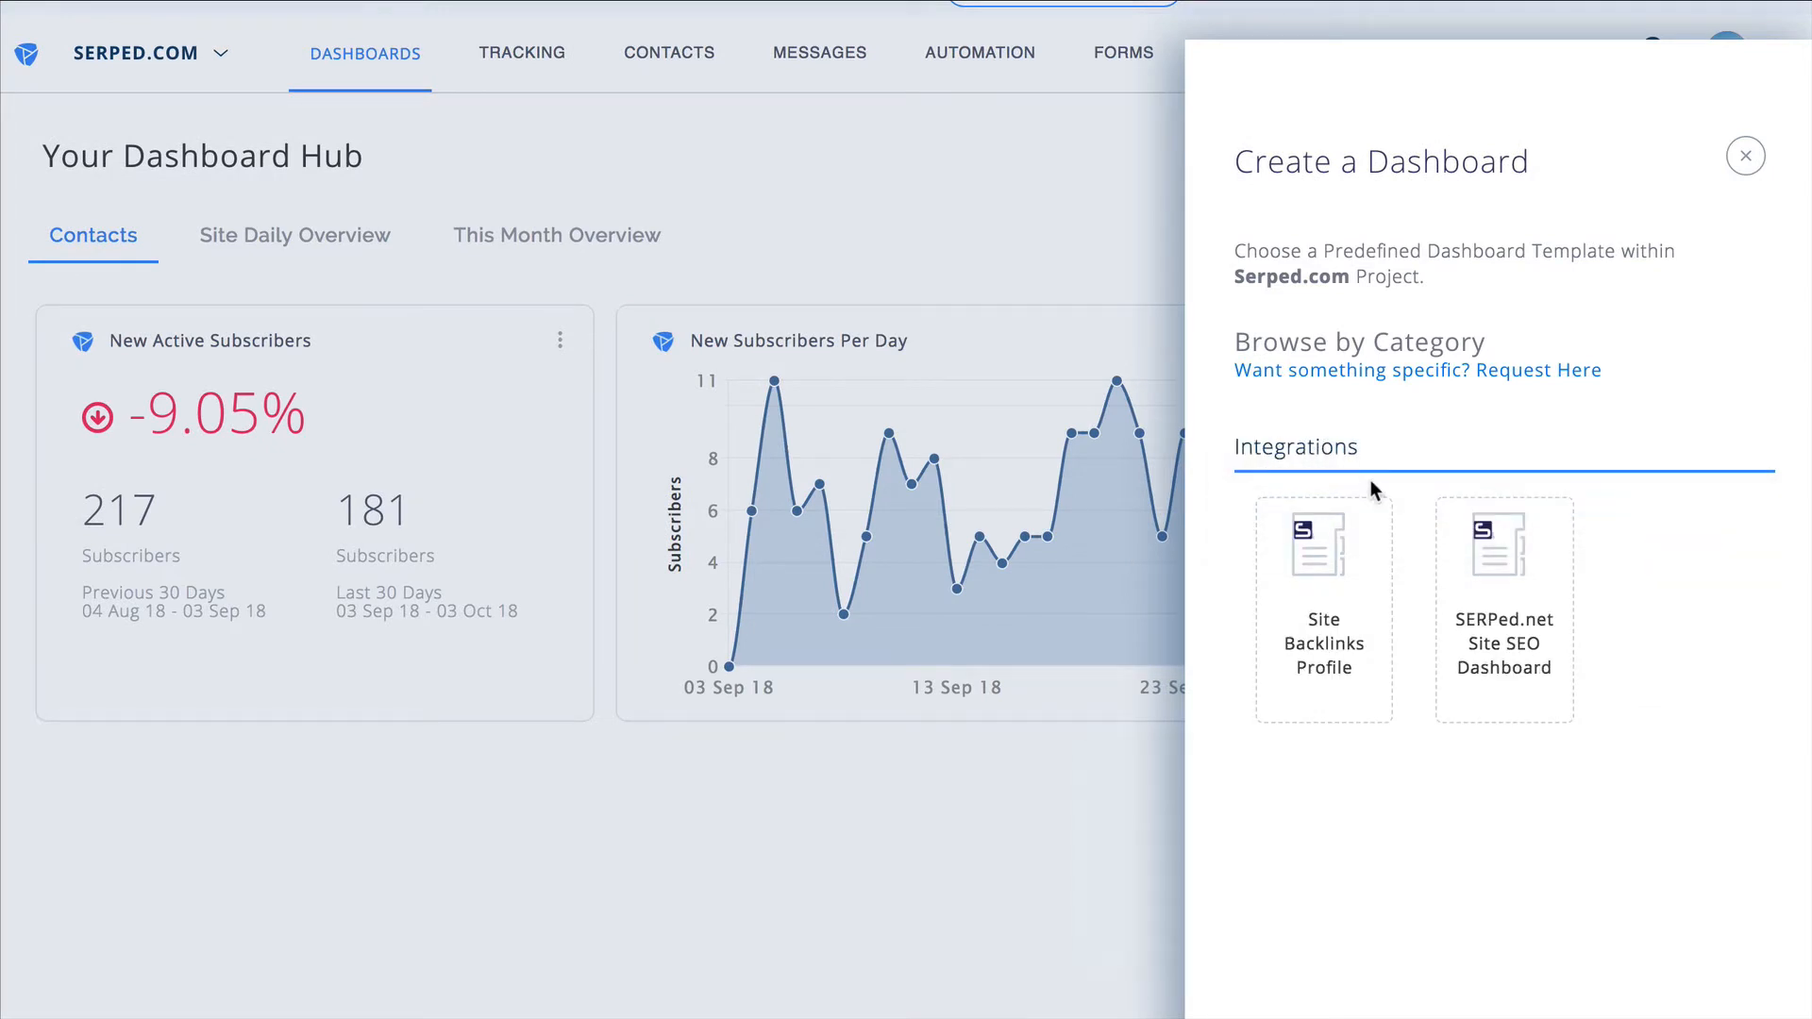
mouse_move(1507, 612)
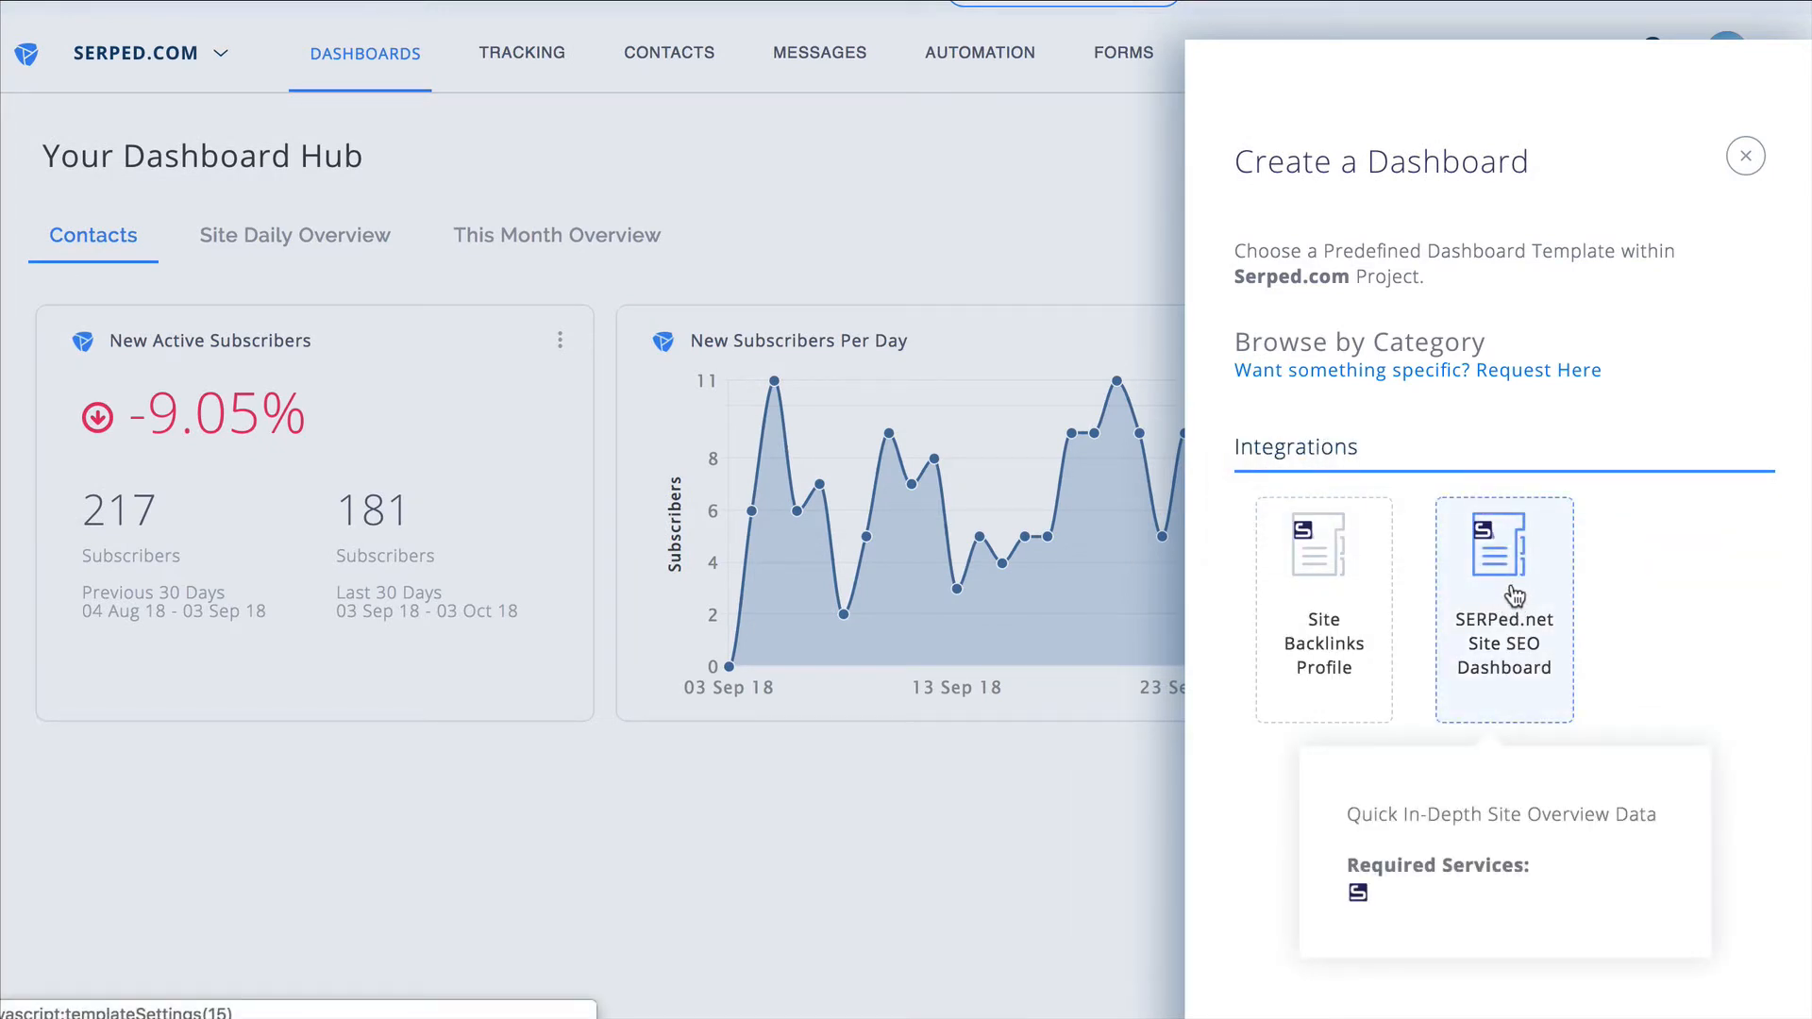
left_click(1510, 602)
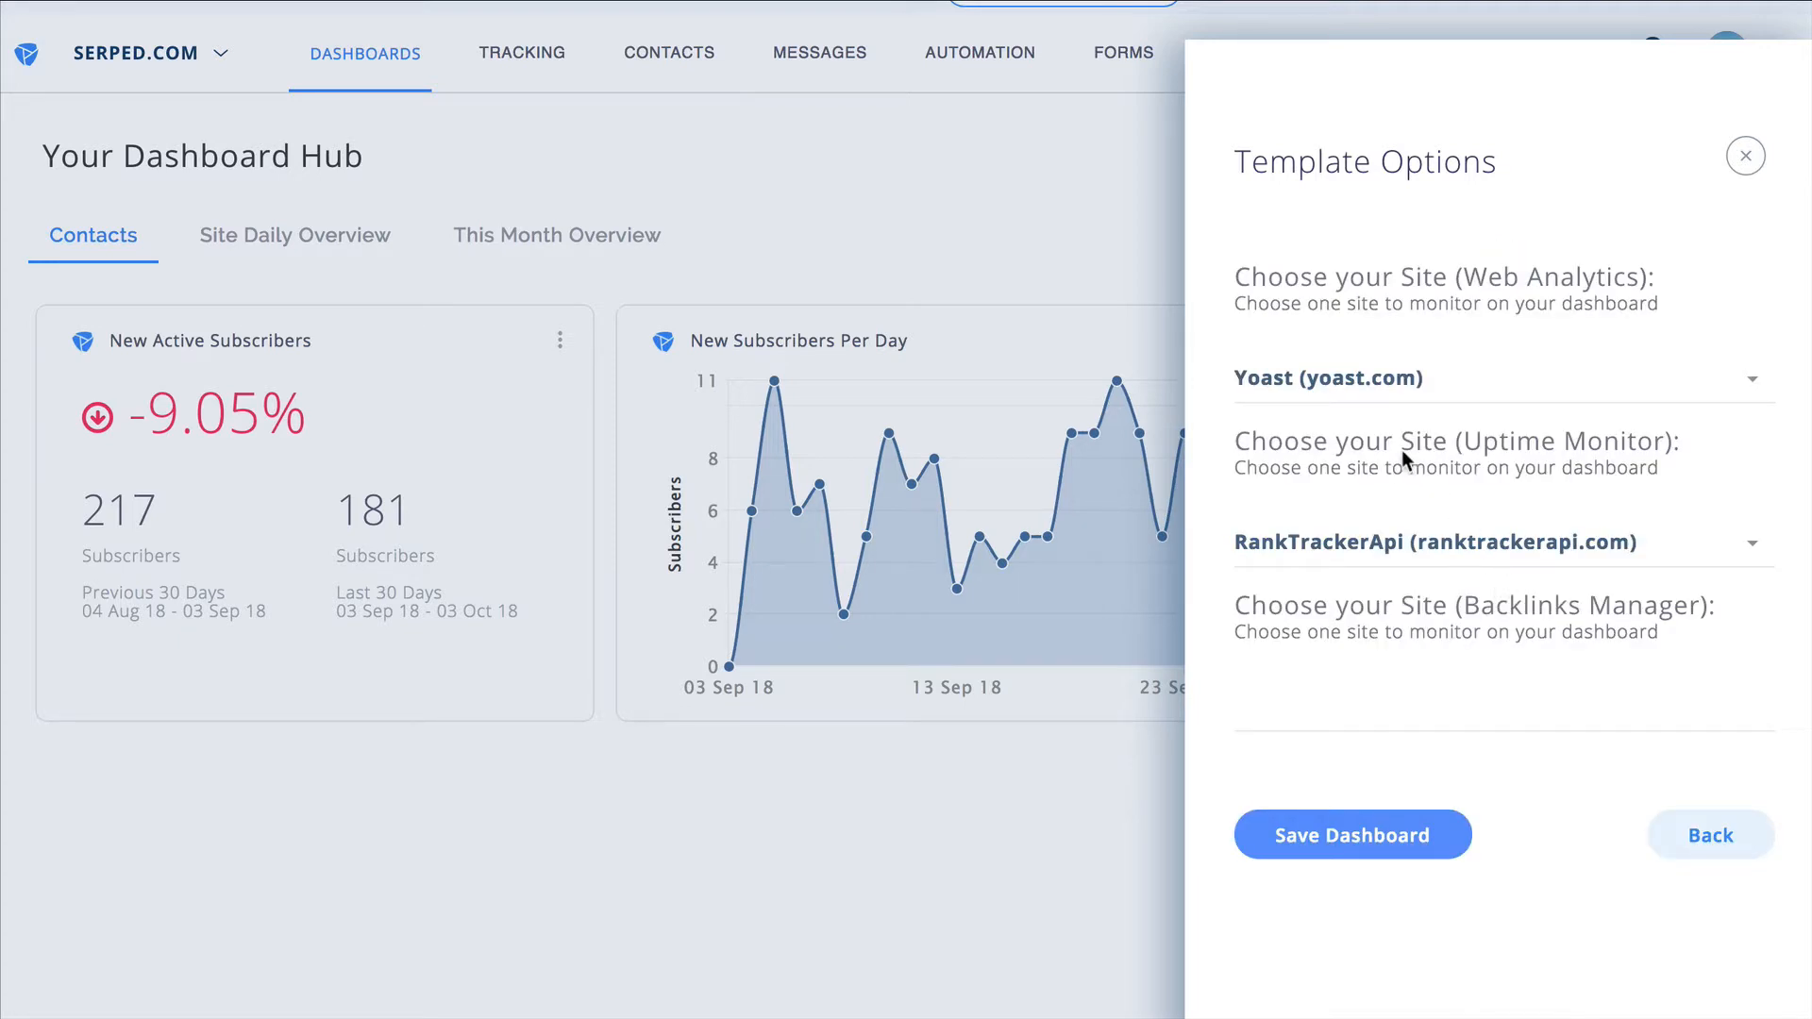
left_click(1358, 385)
type("ser")
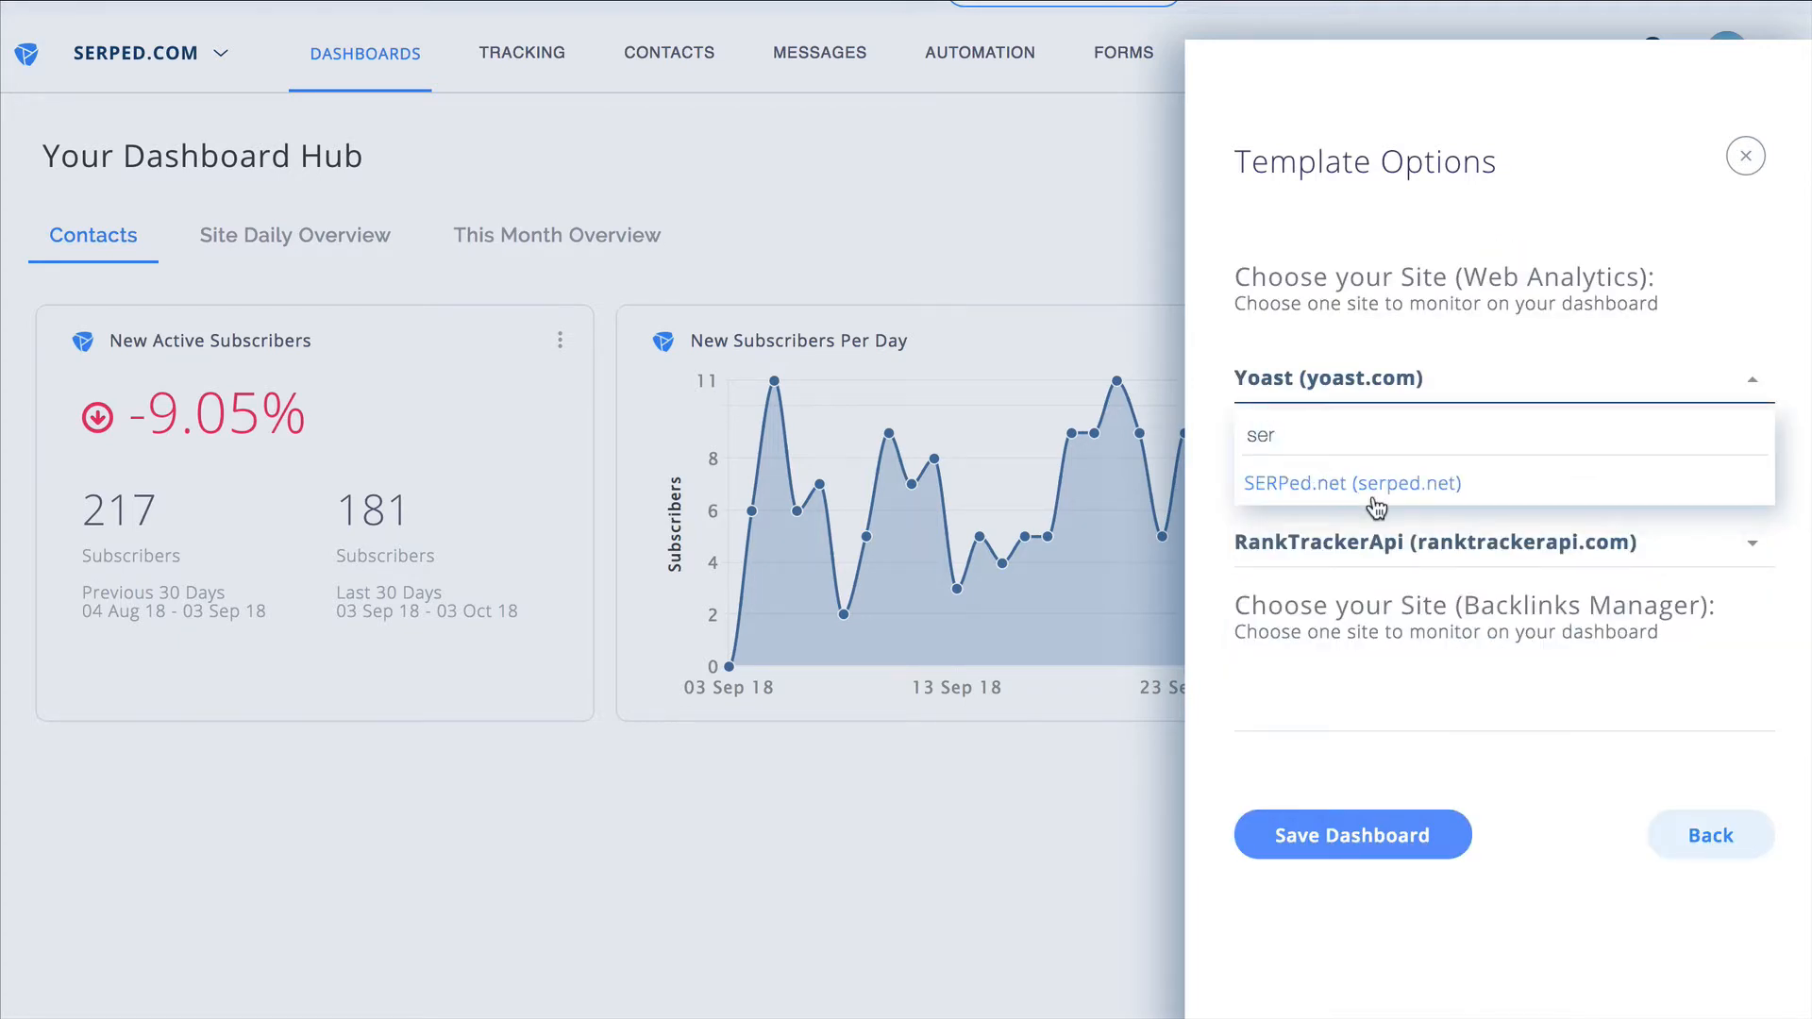
left_click(1373, 501)
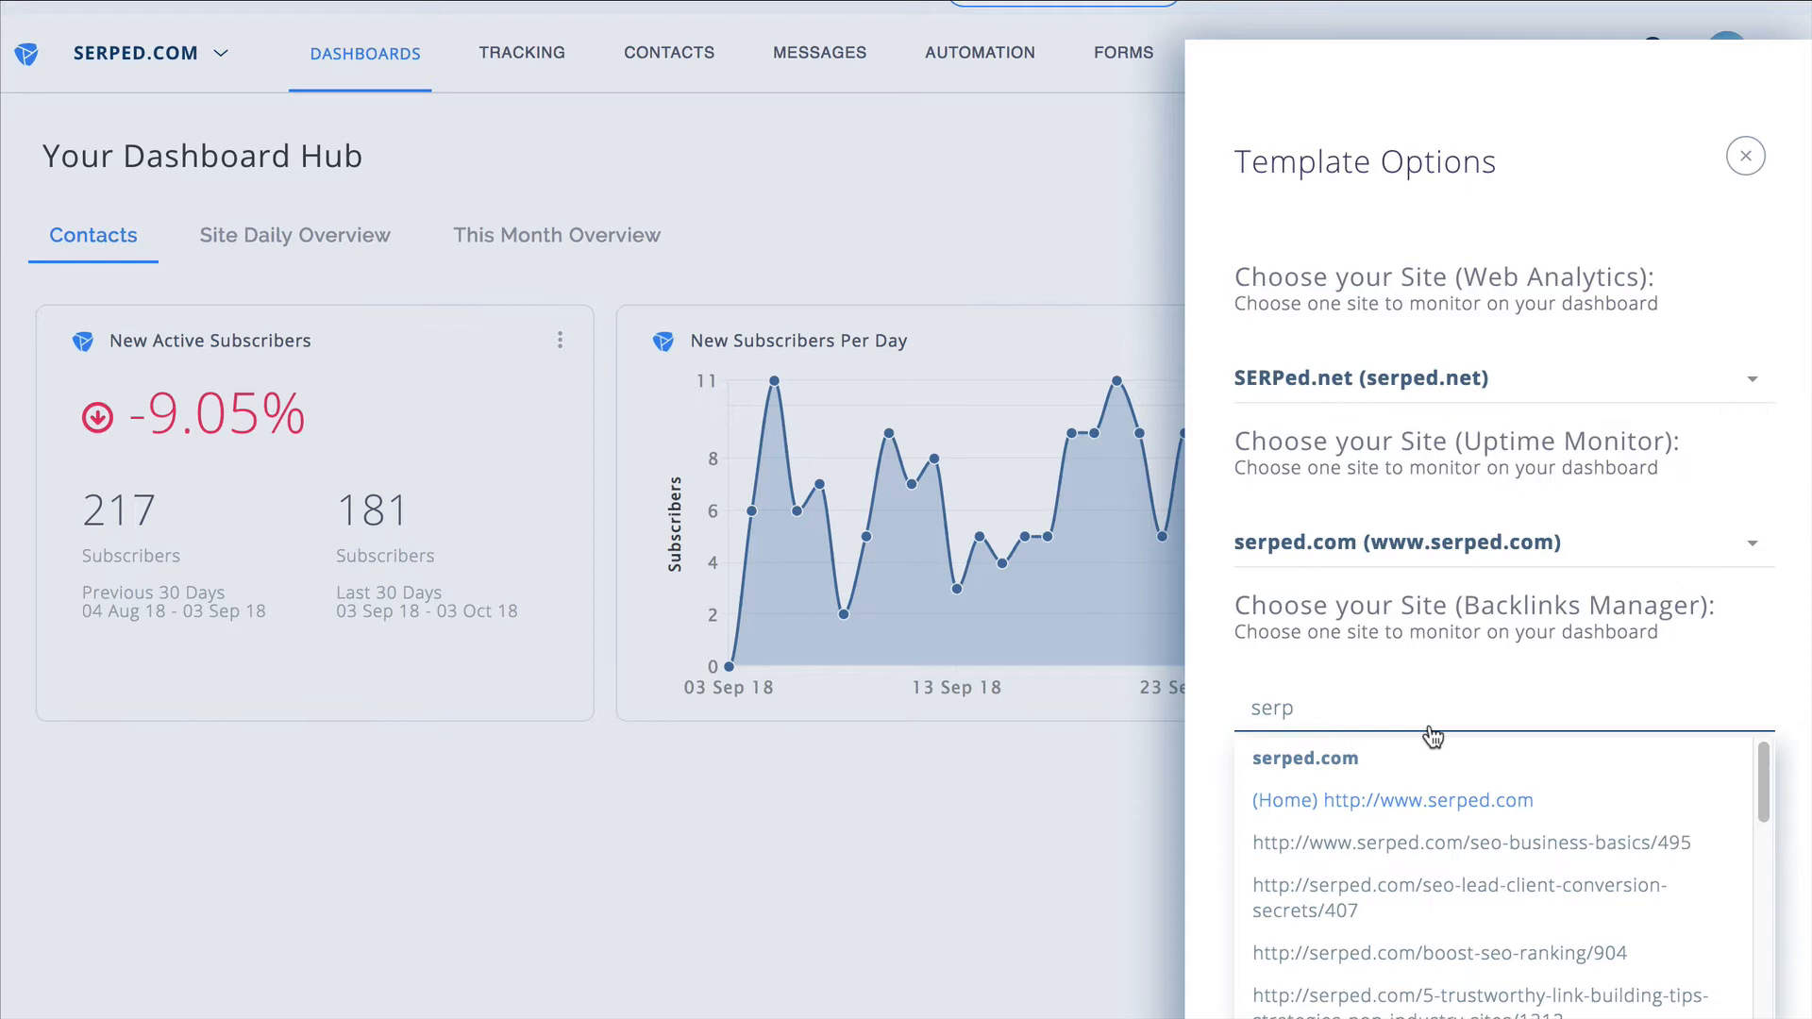
- Add the serped.com home page, seo-business-basics/495 and seo-lead-client-conversion-secrets/407 to the Backlinks Manager selection
left_click(1437, 798)
left_click(1622, 722)
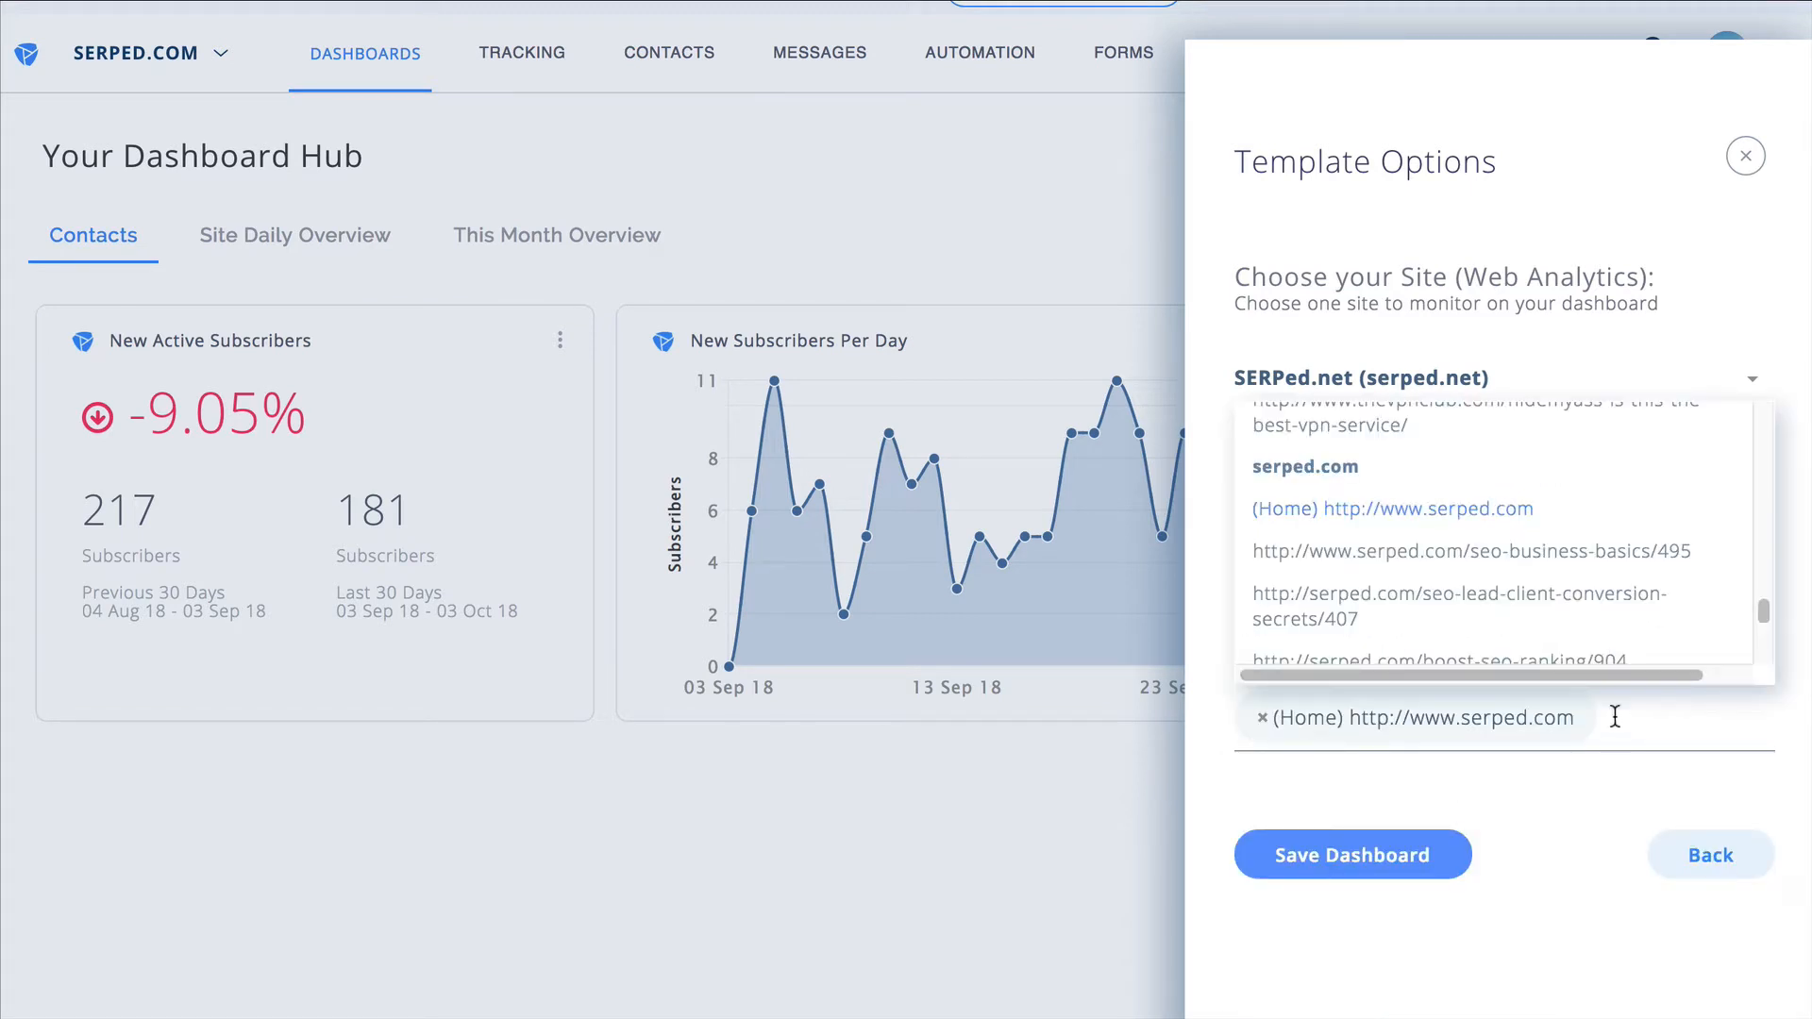
left_click(1412, 551)
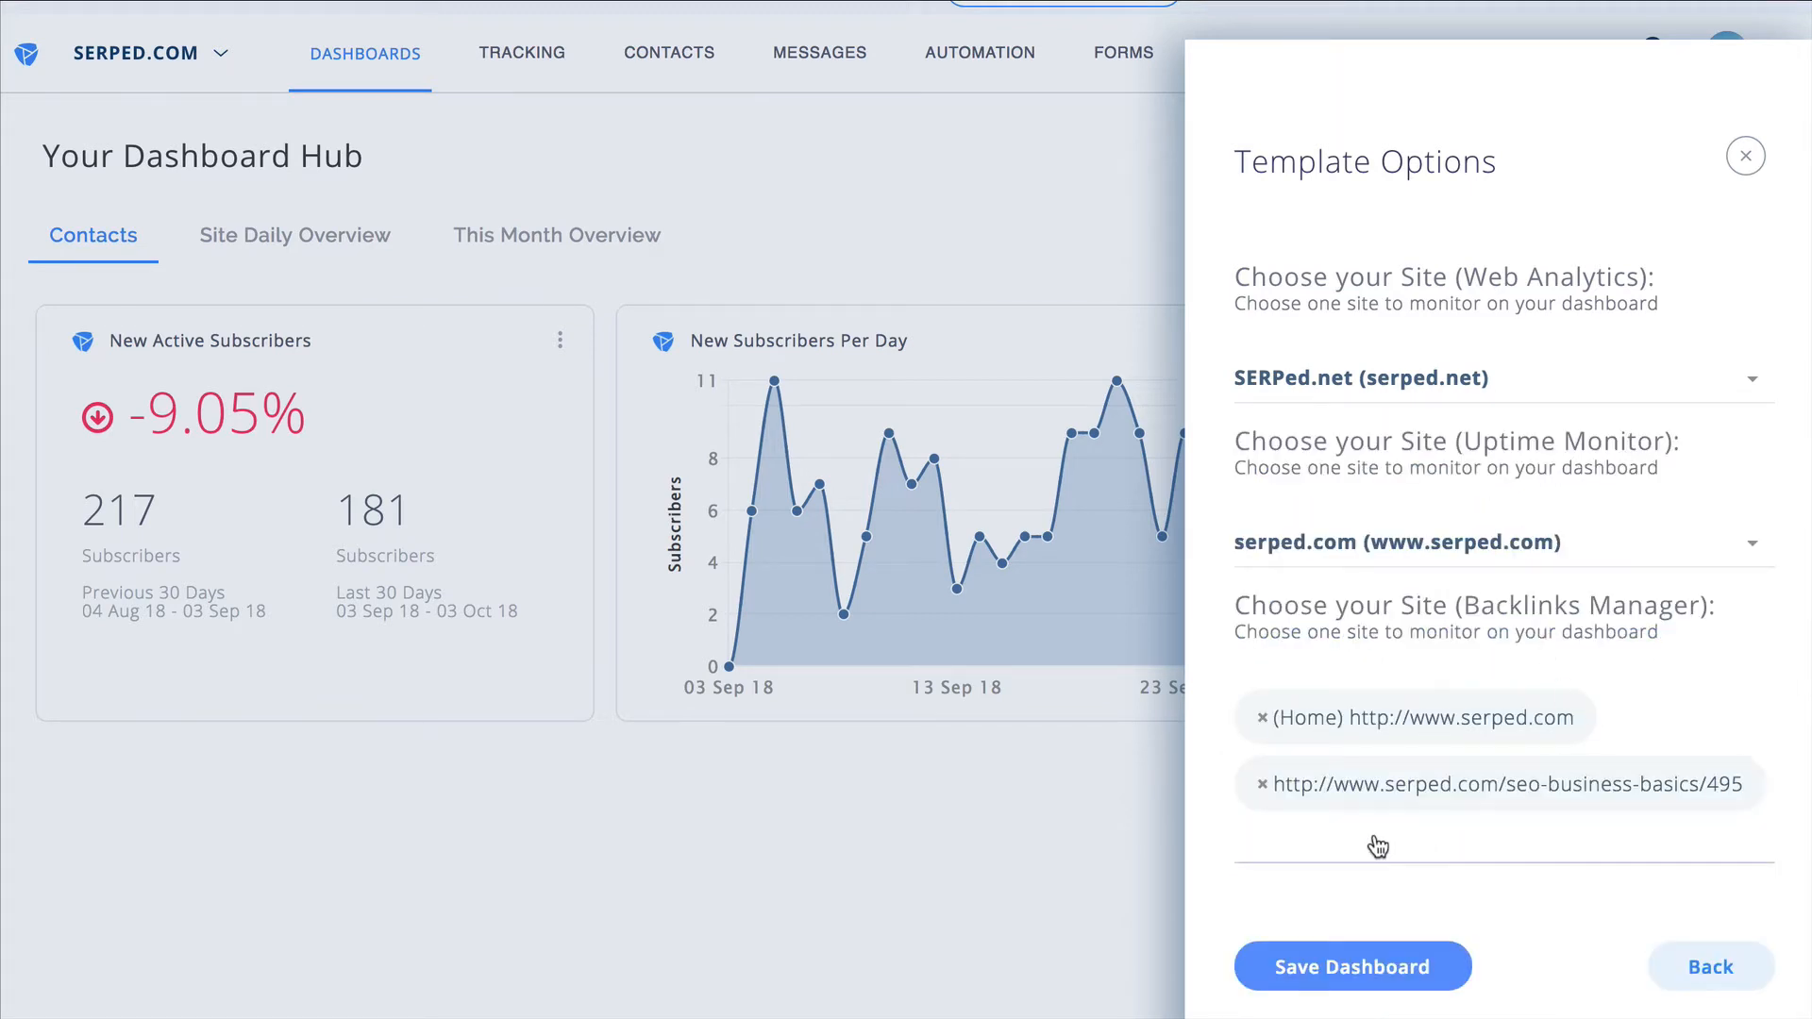
left_click(1377, 845)
left_click(1449, 596)
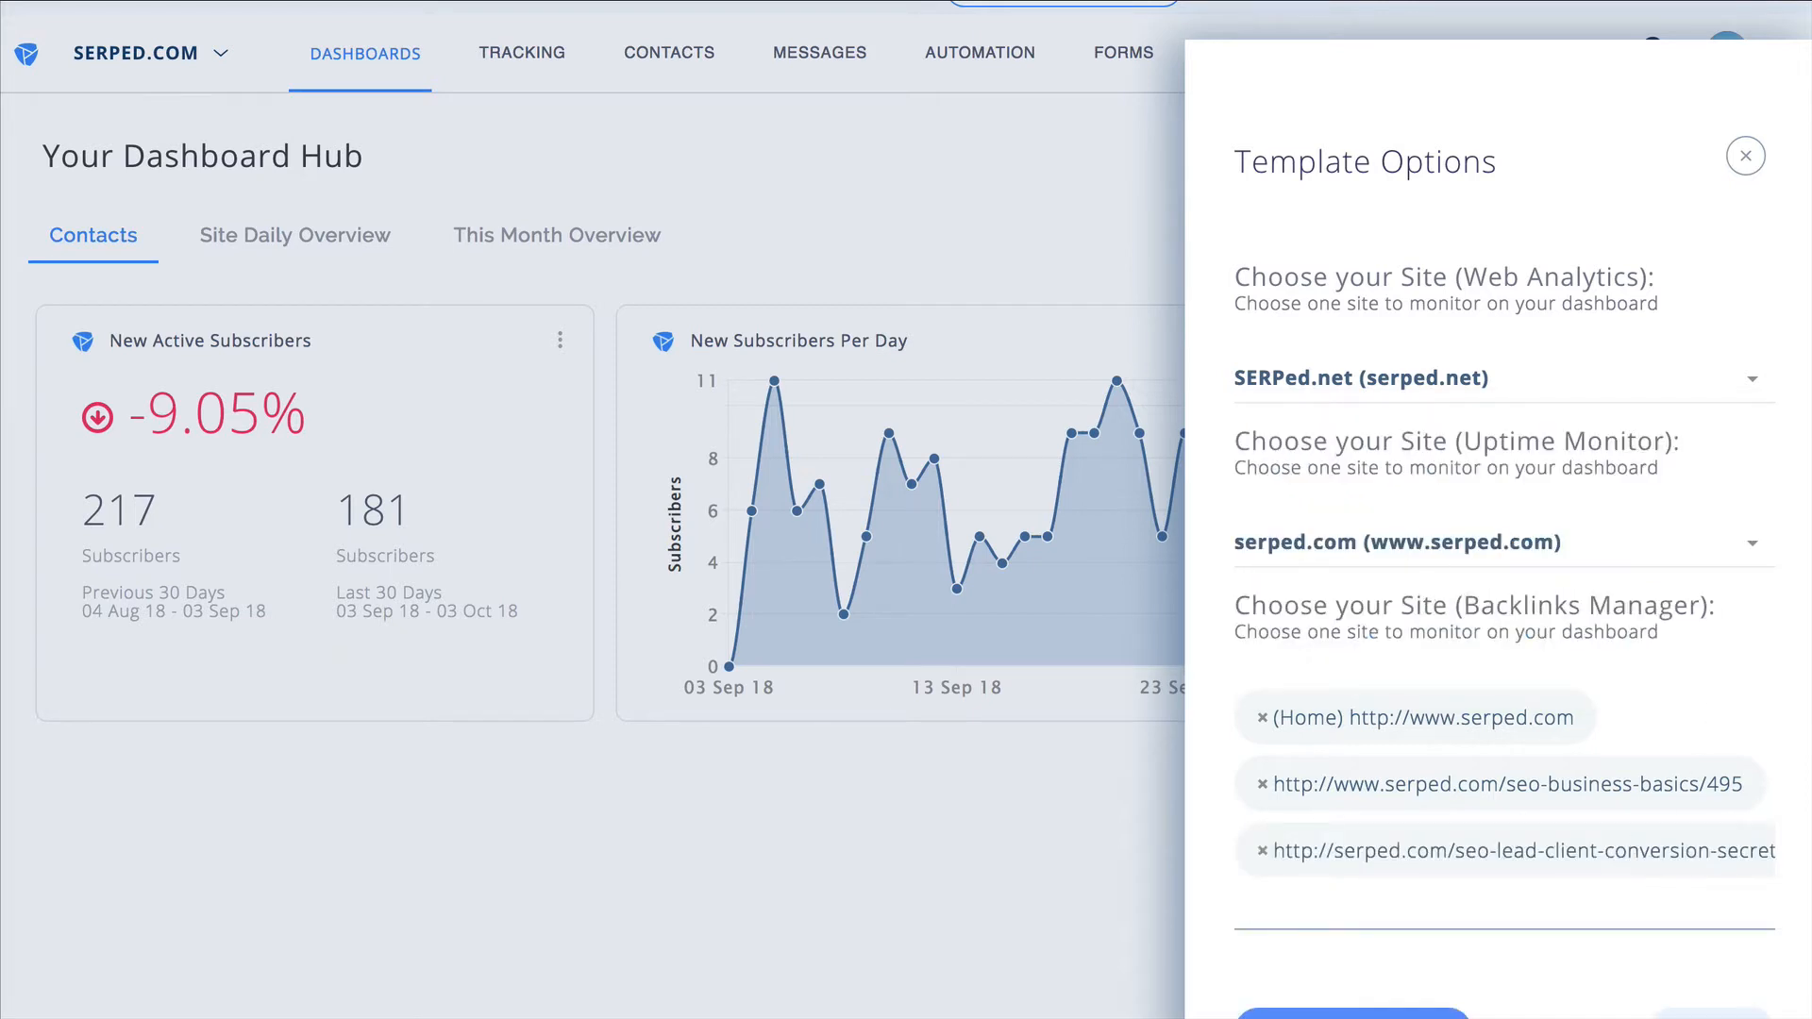
left_click(1615, 963)
scroll(1499, 566, "down", 2)
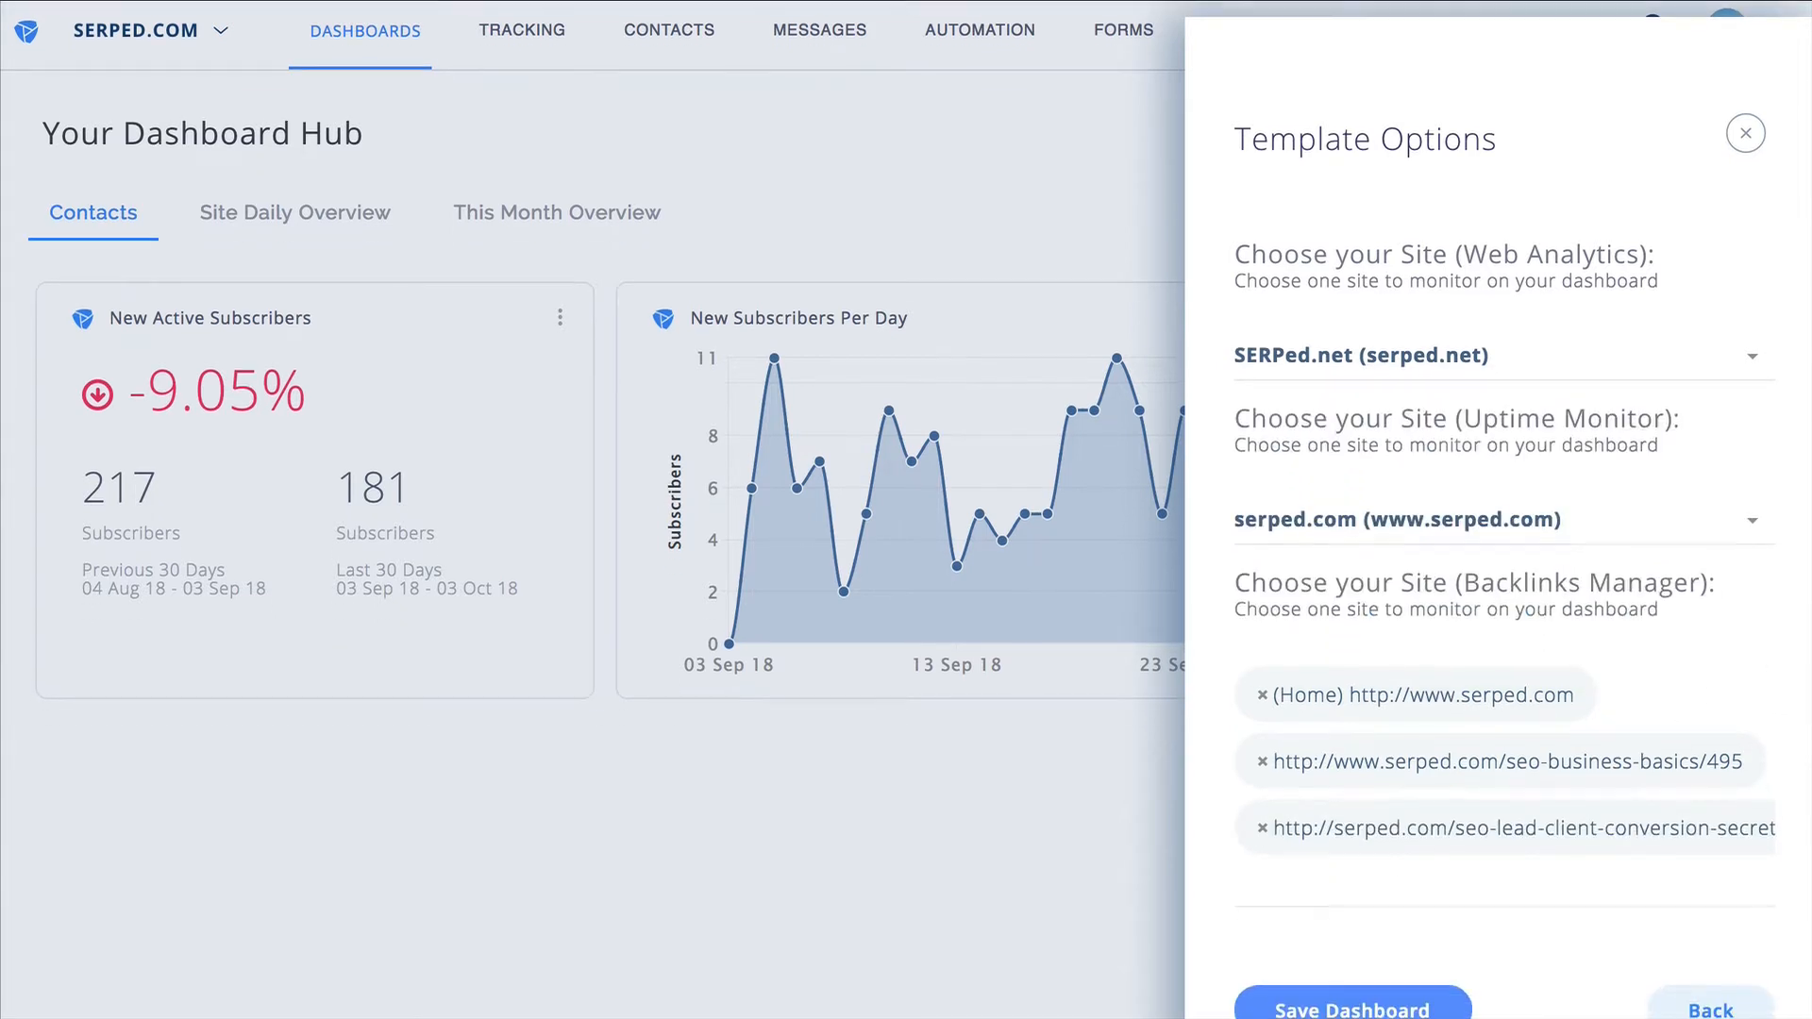
left_click(1412, 877)
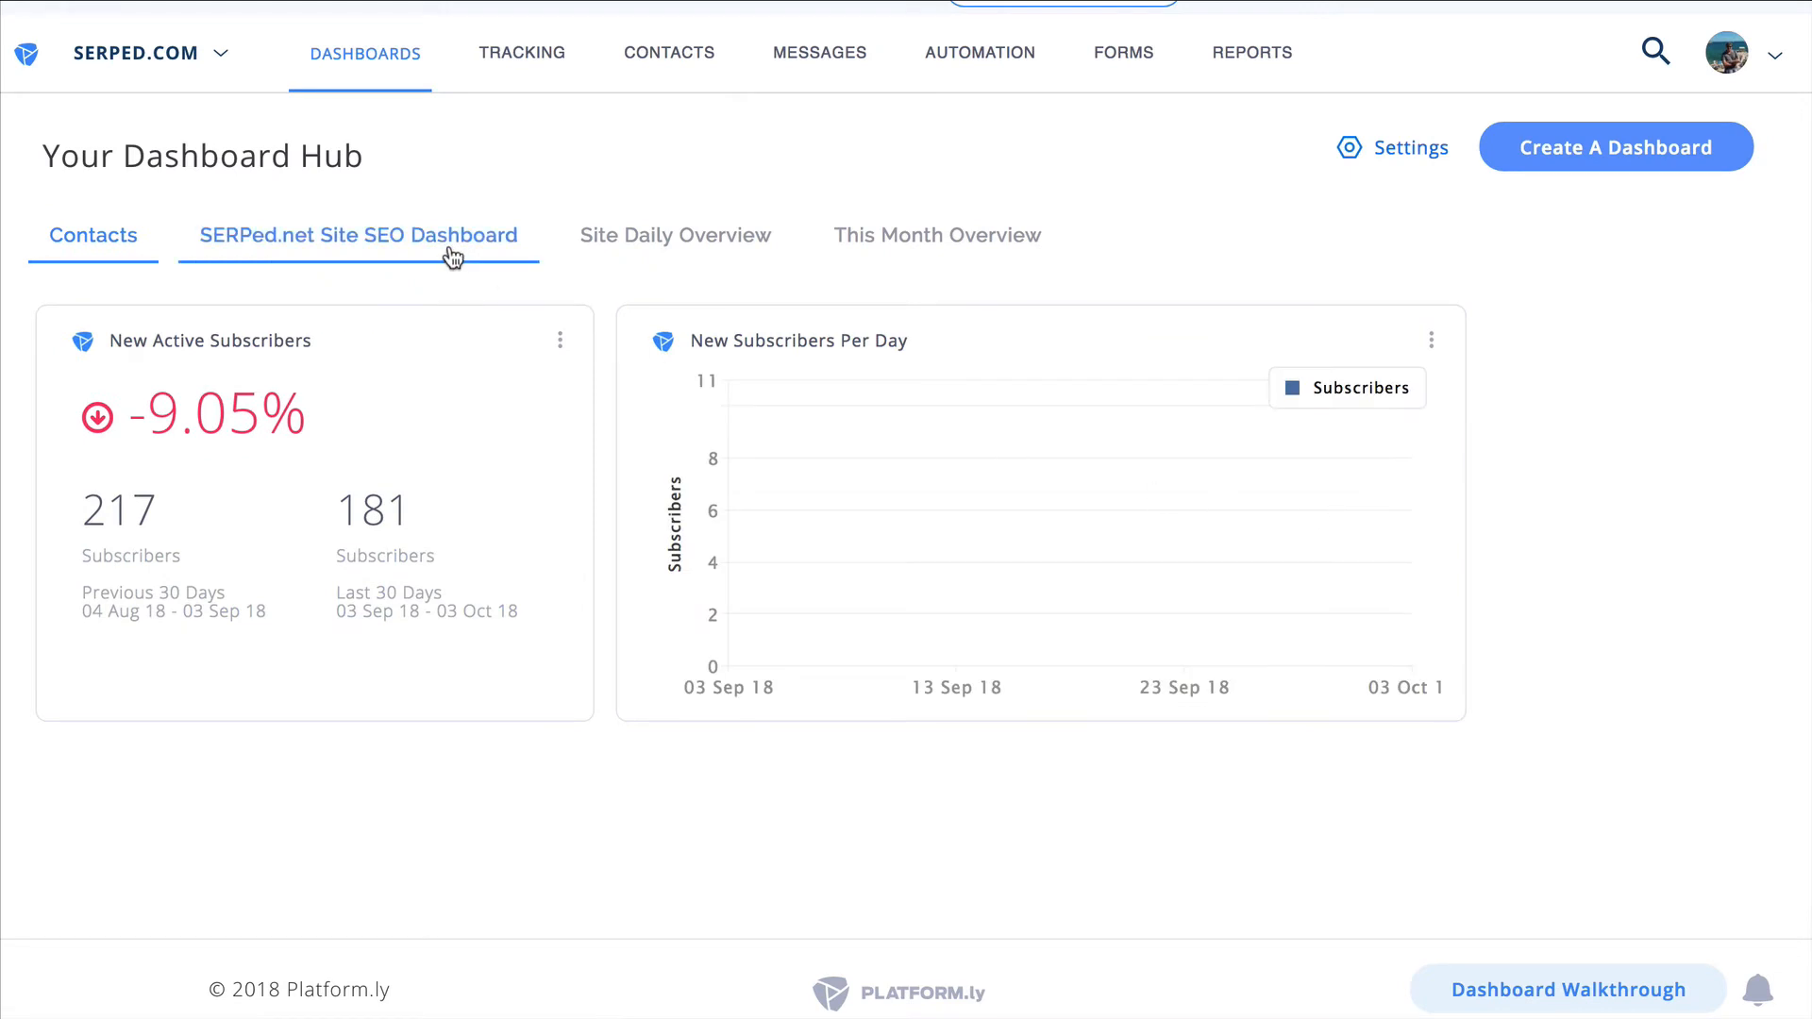
- Open the SERPed.net Site SEO Dashboard and look over its uptime, visits, country, referrer and backlinks widgets
left_click(392, 247)
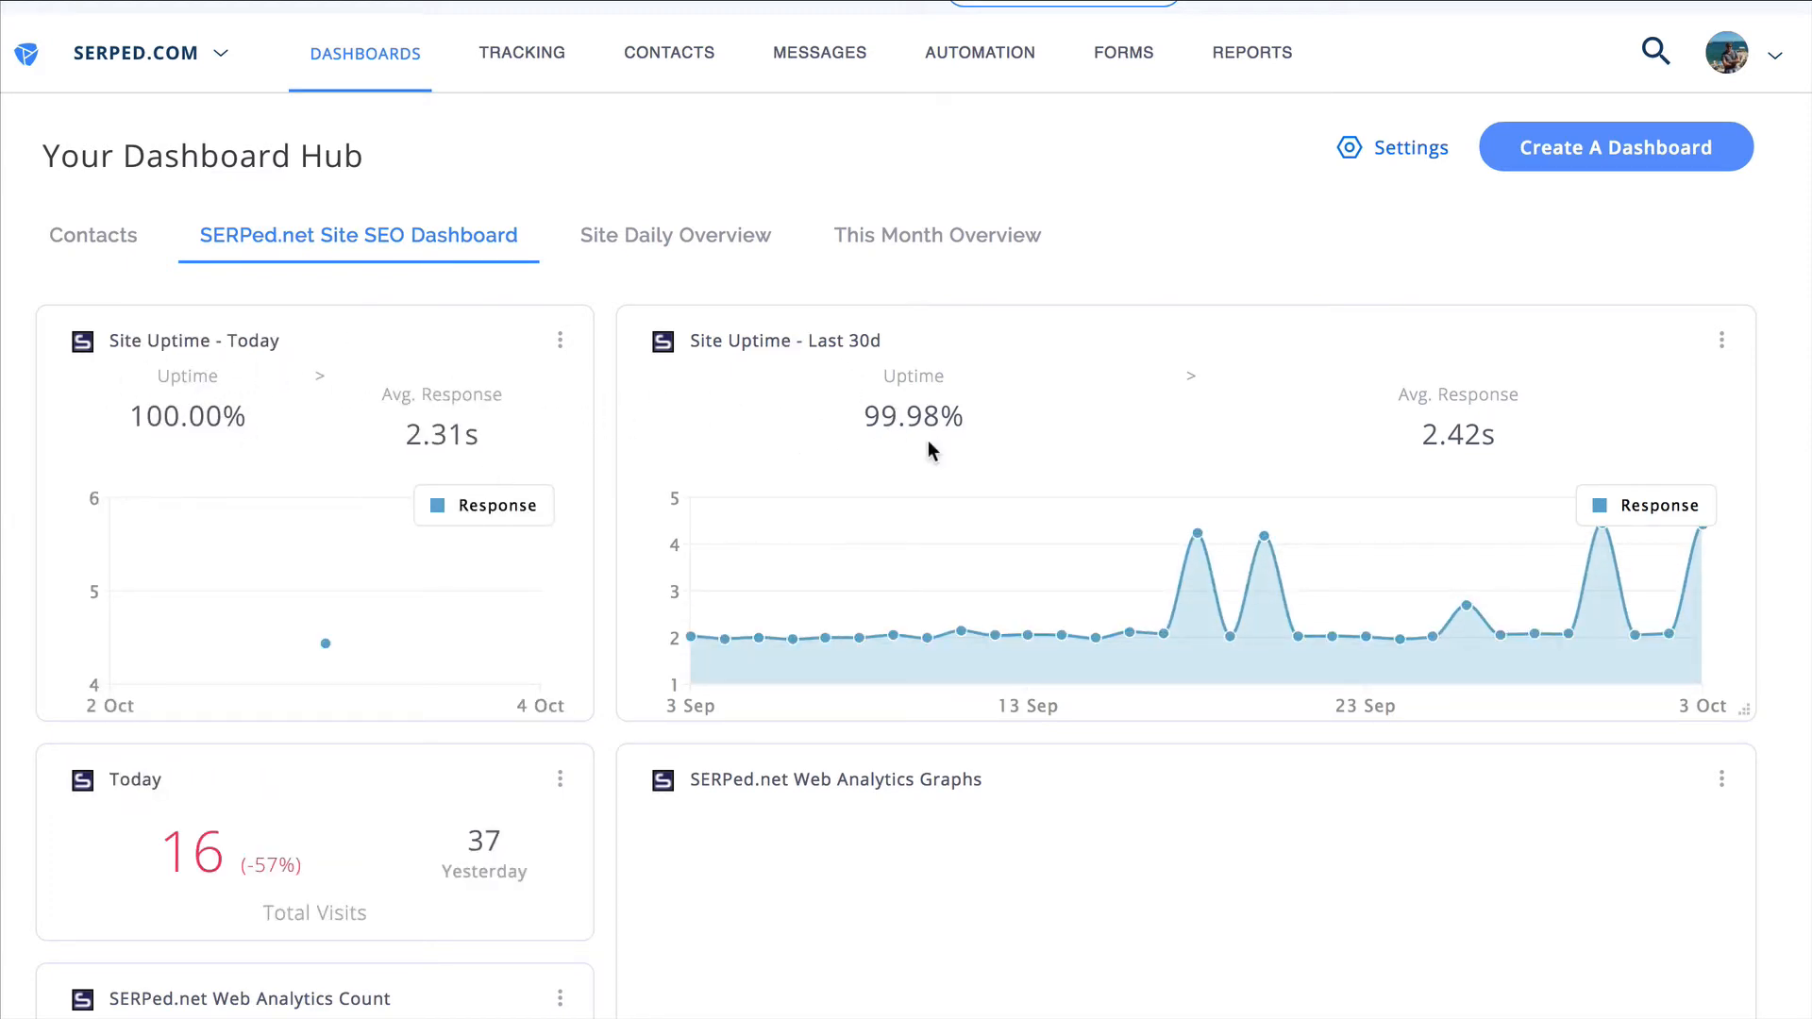
scroll(1803, 485, "down", 5)
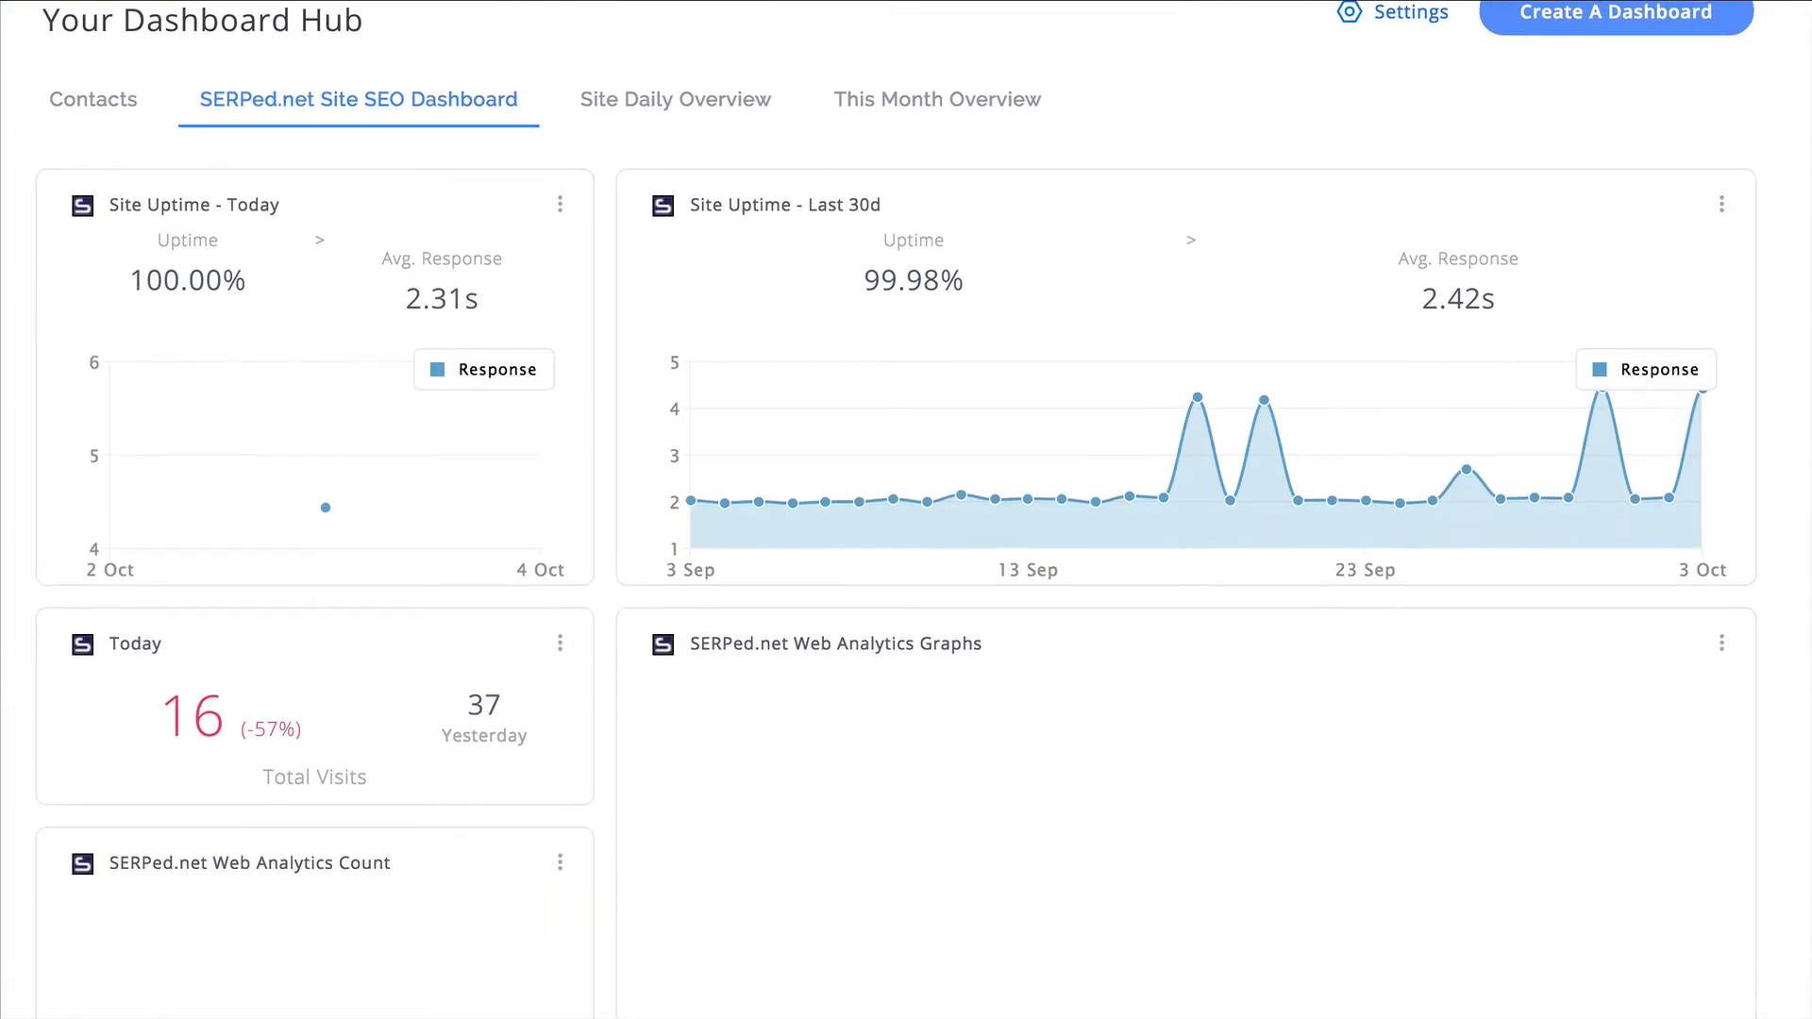
scroll(1794, 642, "down", 1)
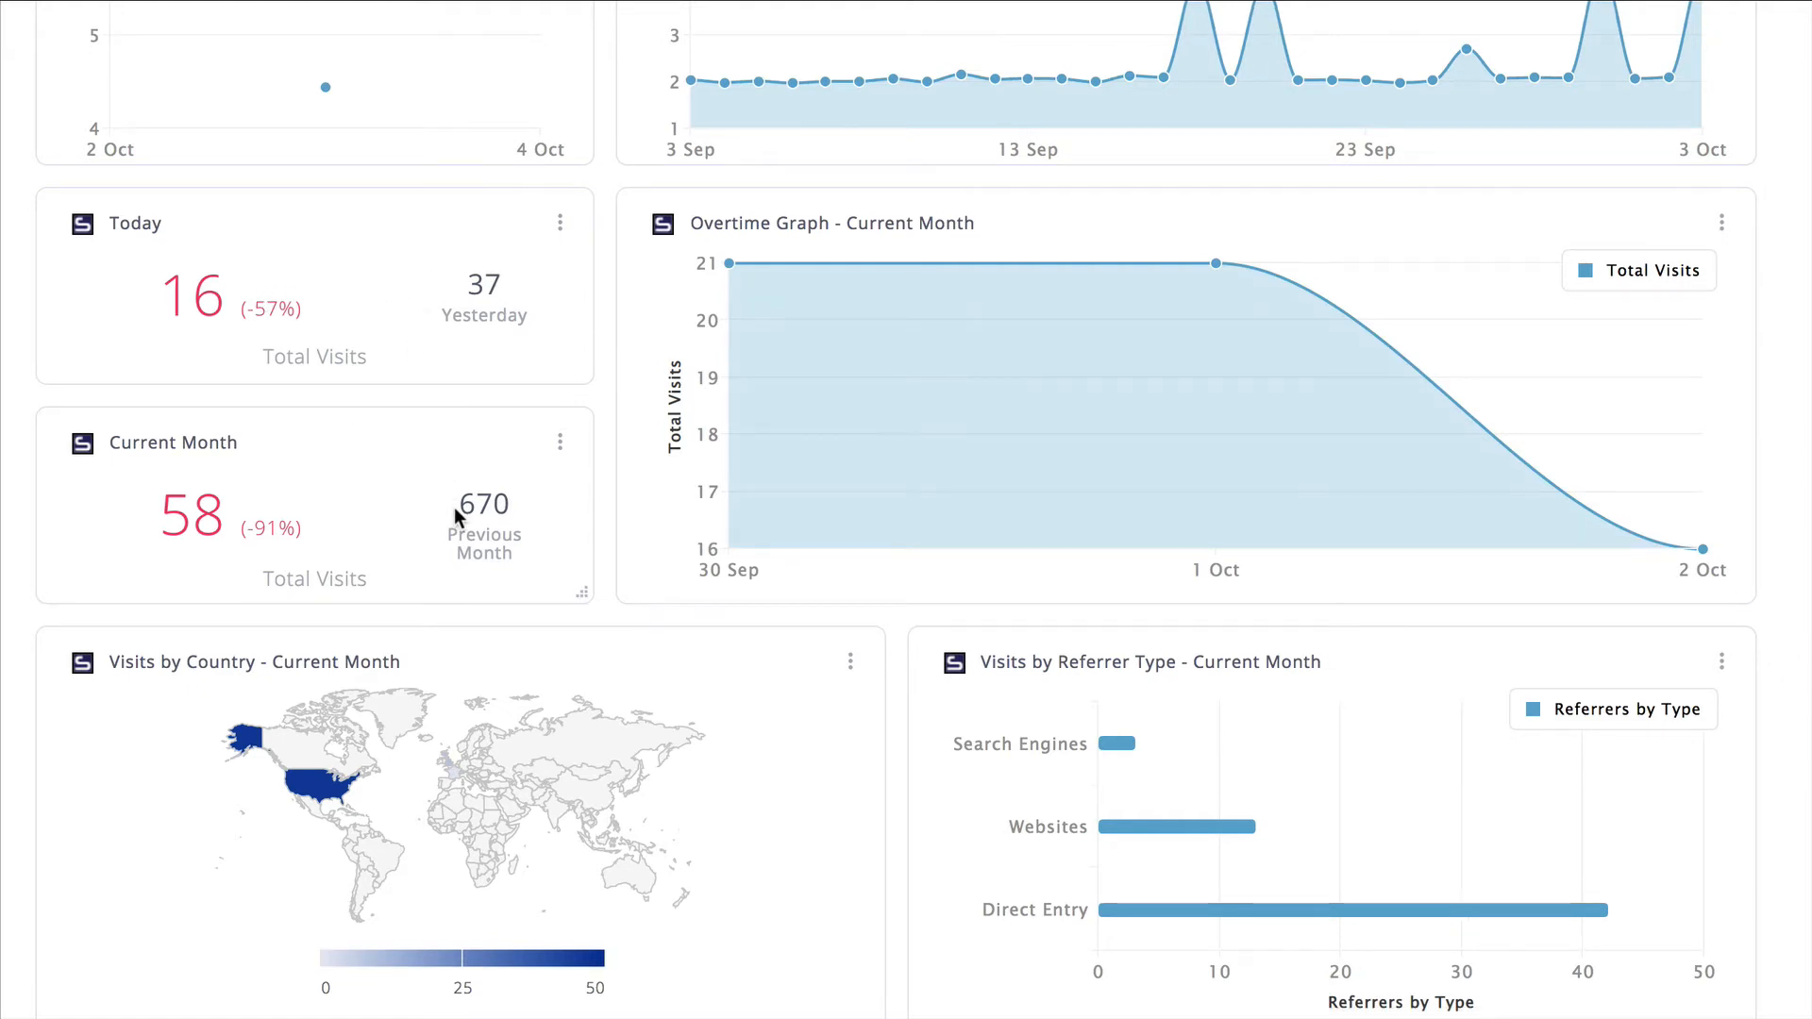
left_click(649, 534)
scroll(1808, 885, "down", 4)
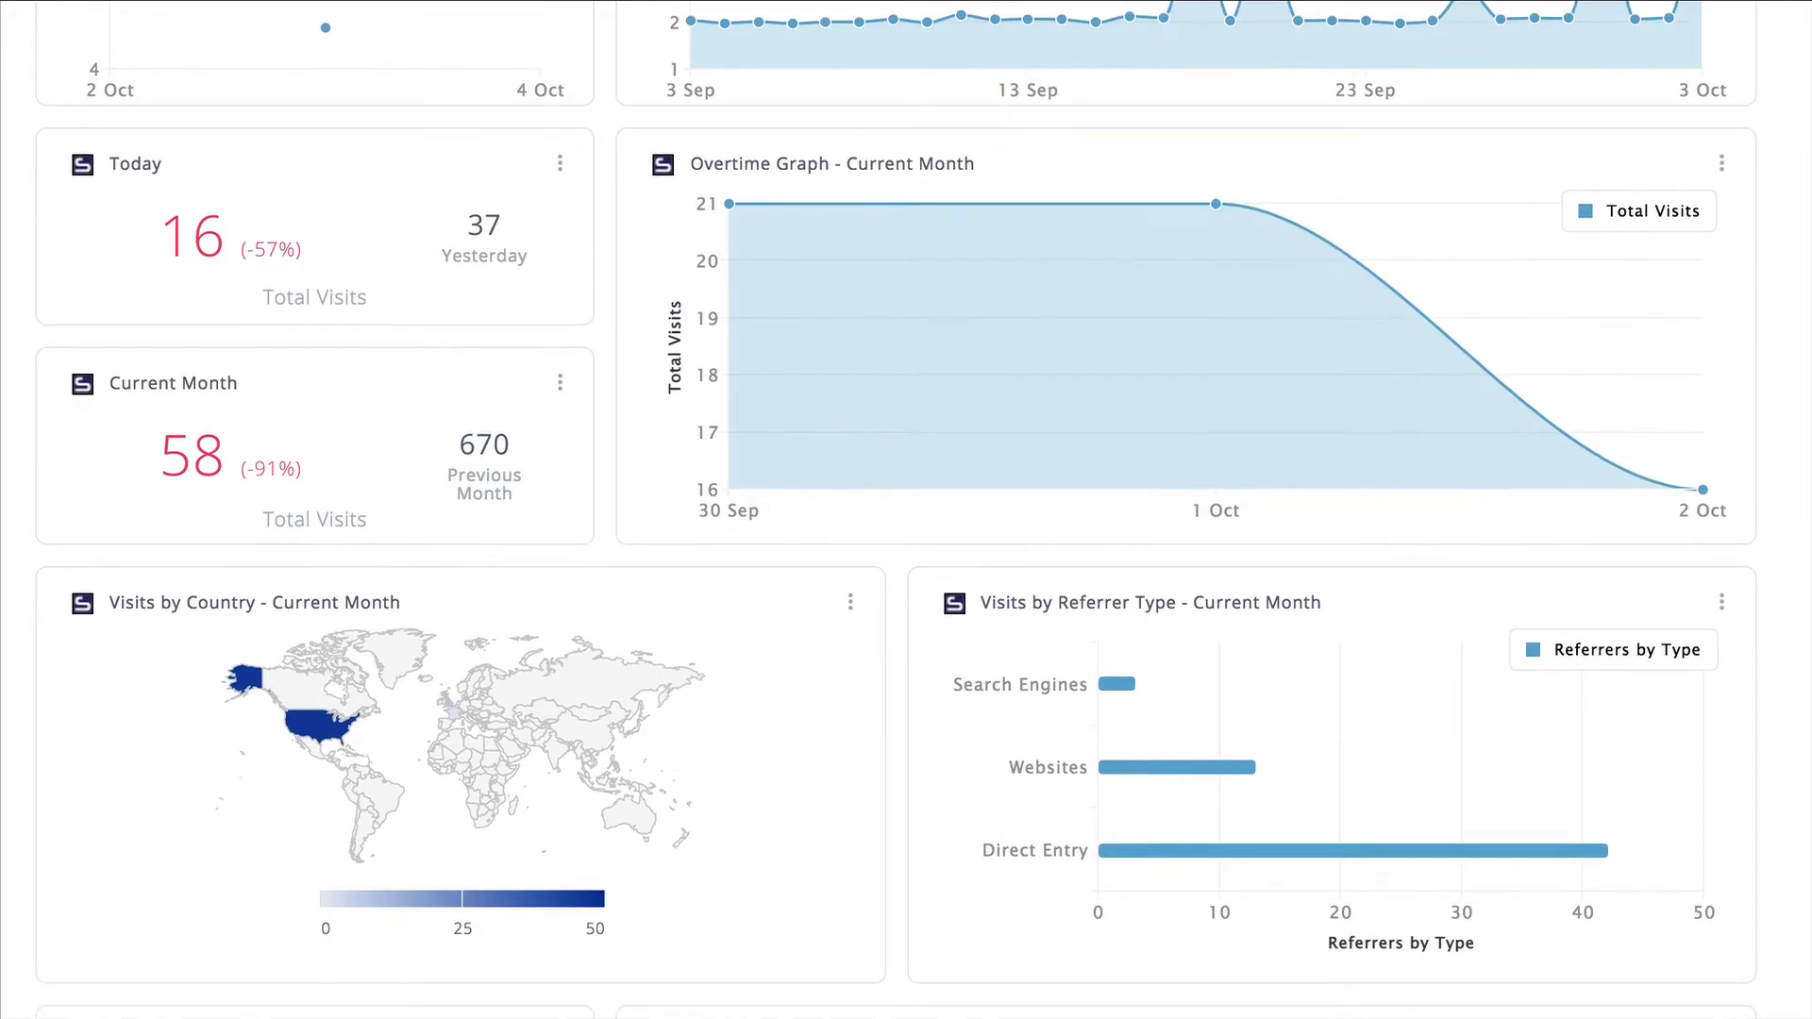
scroll(1808, 884, "down", 2)
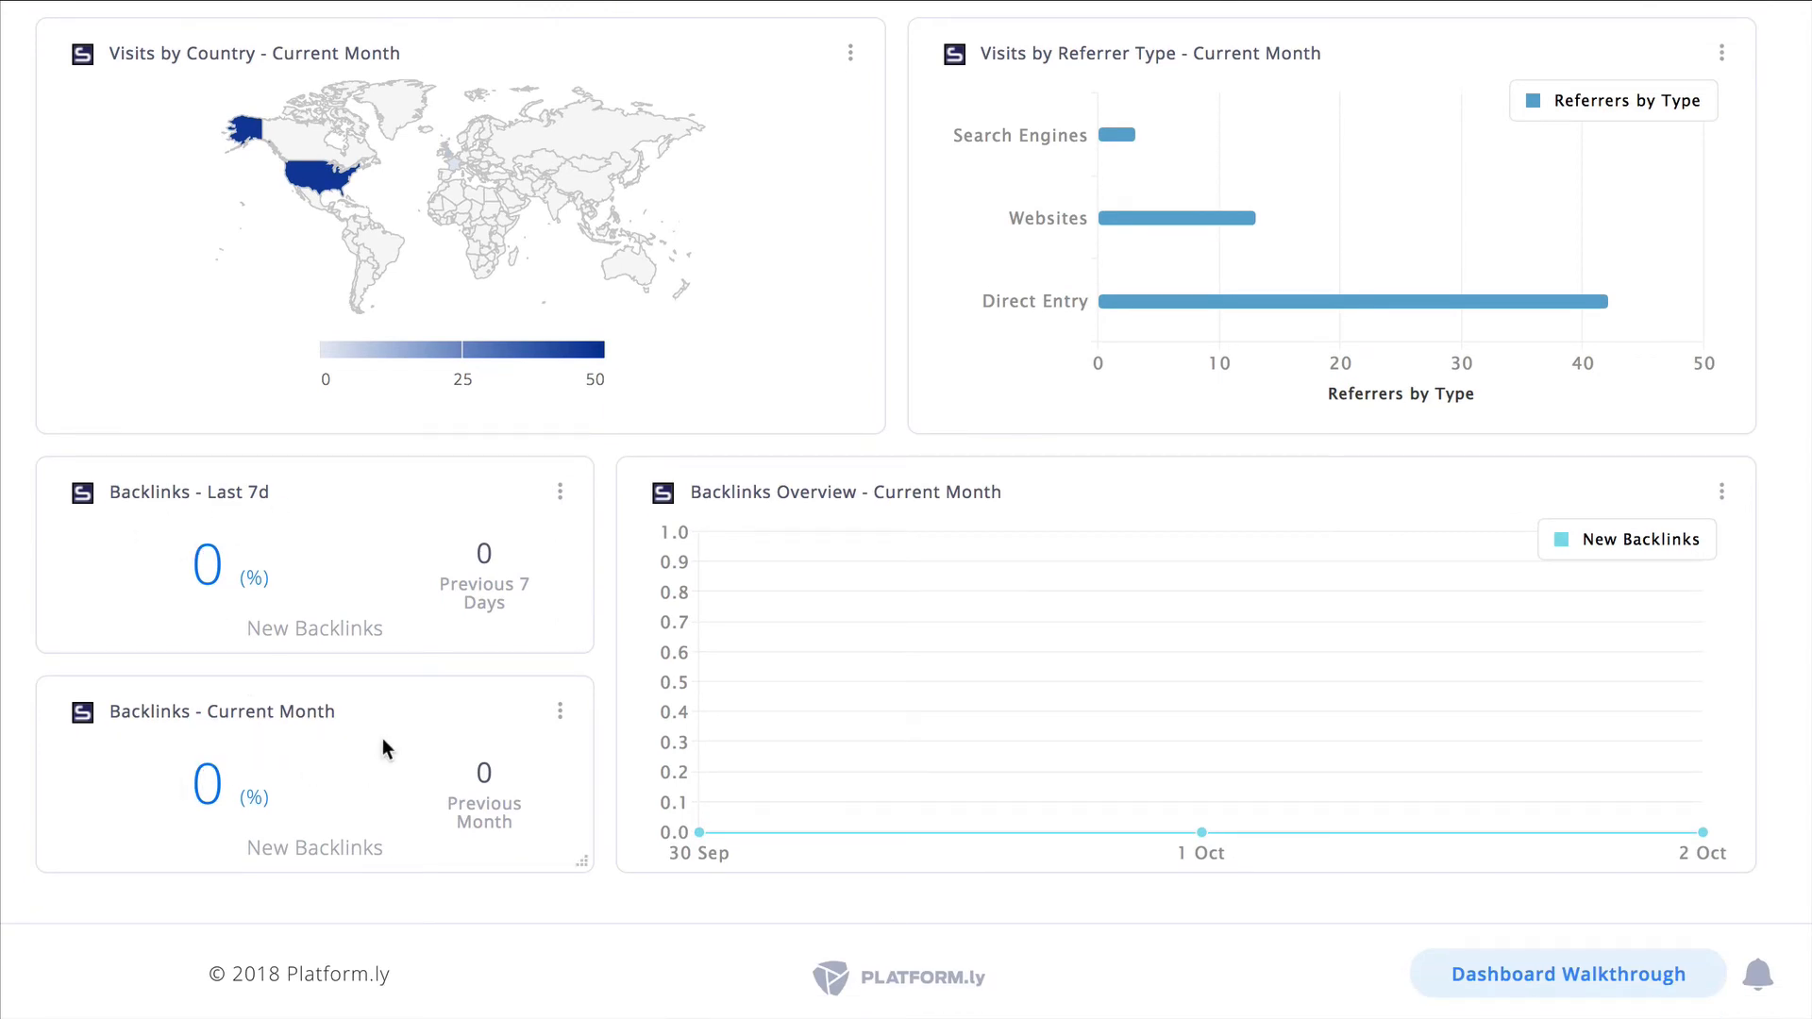
- Set the Backlinks - Current Month widget's period to Current Year and save its options
left_click(560, 714)
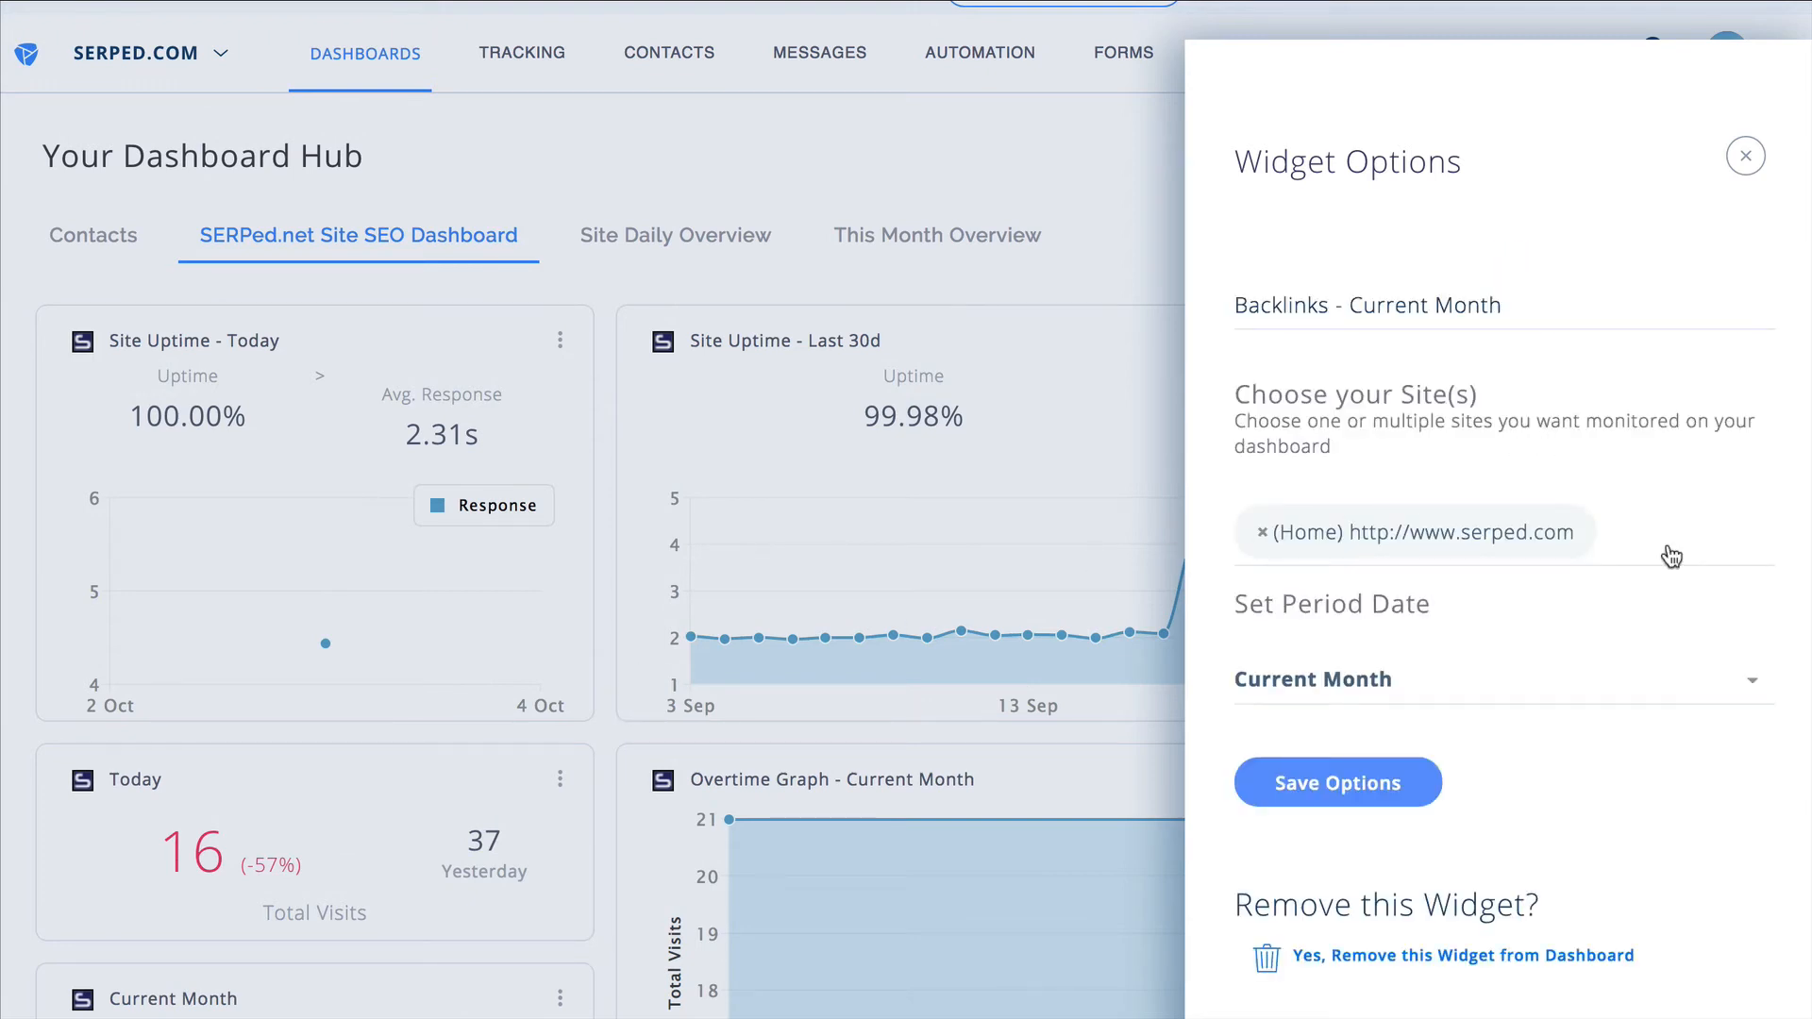
left_click(1531, 684)
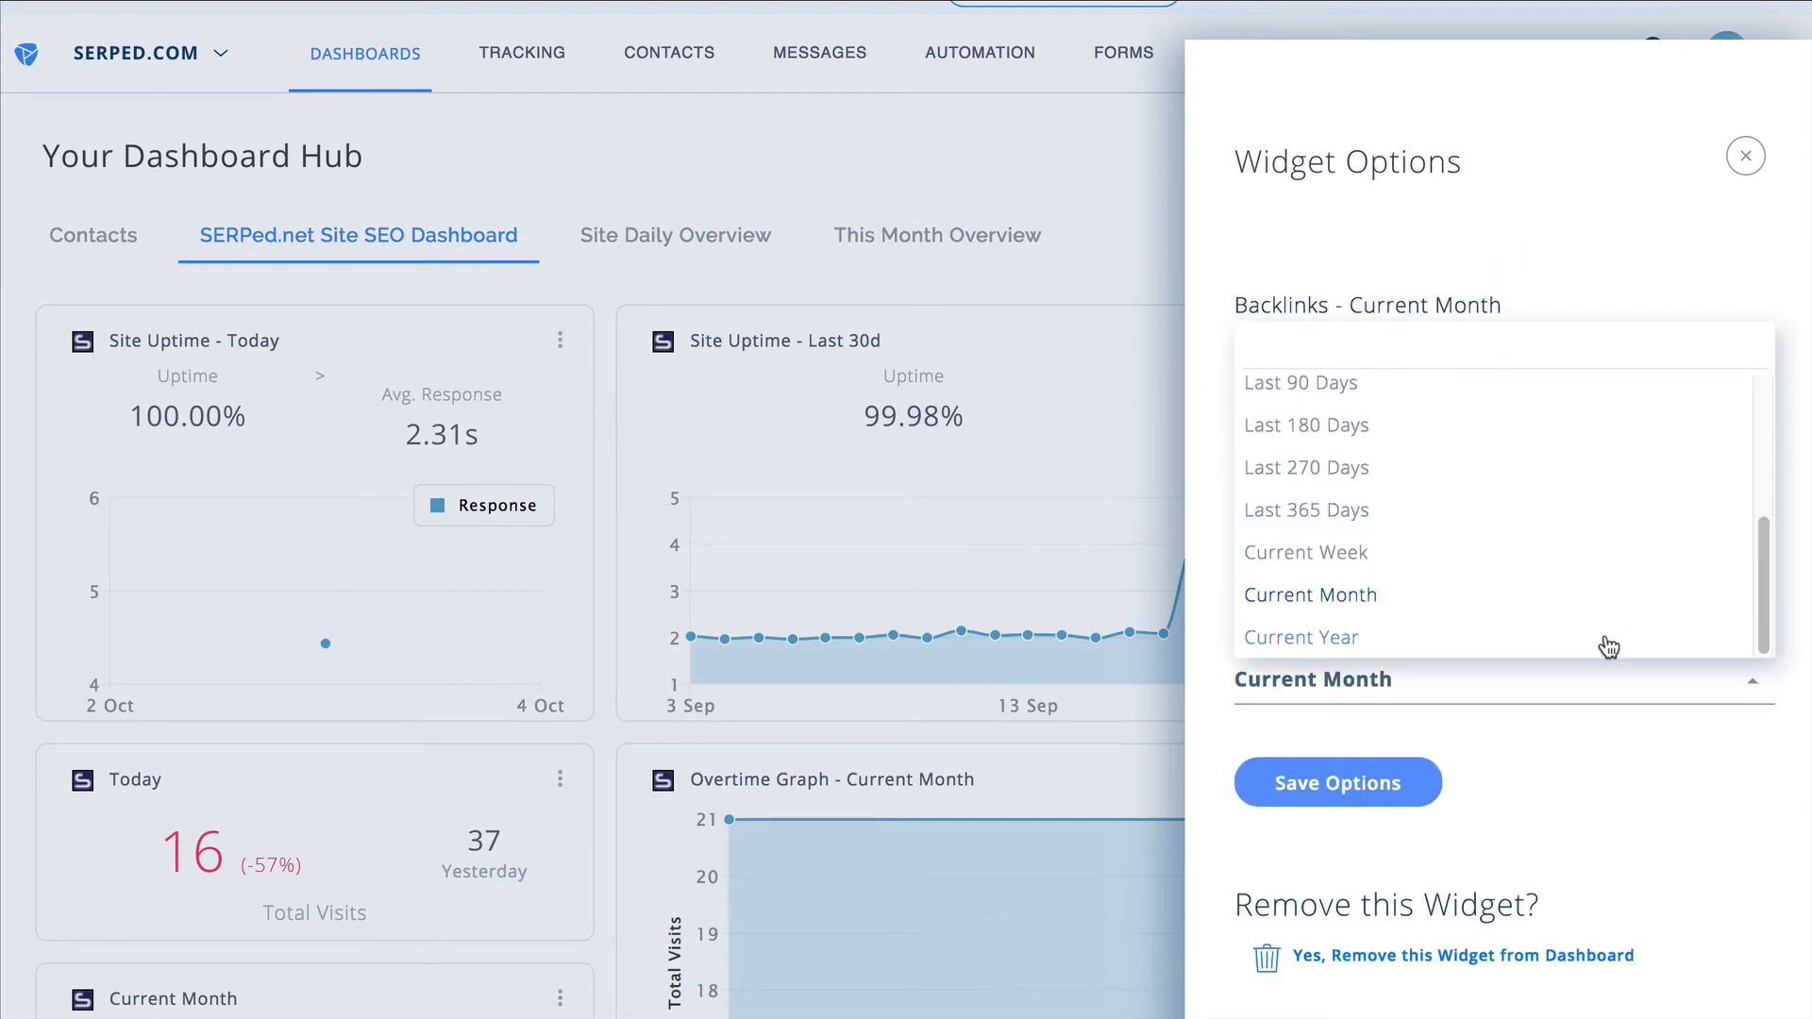
left_click(1472, 640)
left_click(1381, 807)
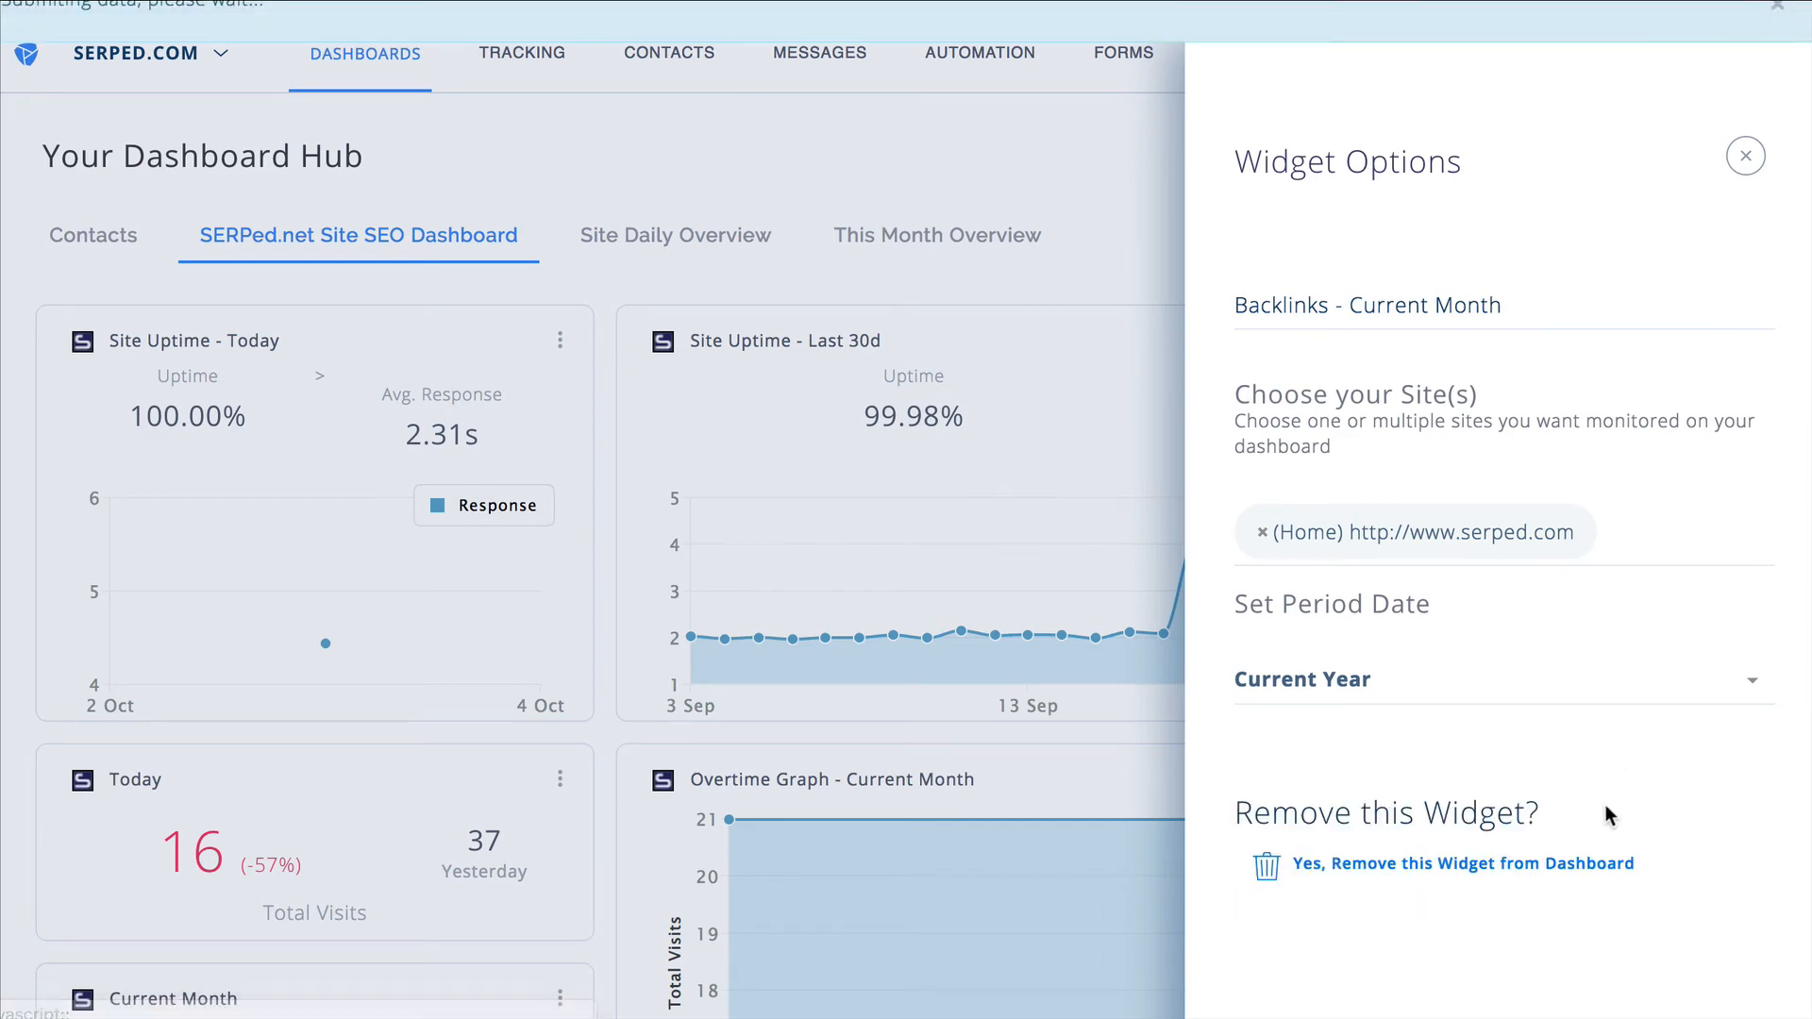
- Check the new and previous-year backlink figures in the Backlinks - Current Month widget
scroll(897, 509, "down", 10)
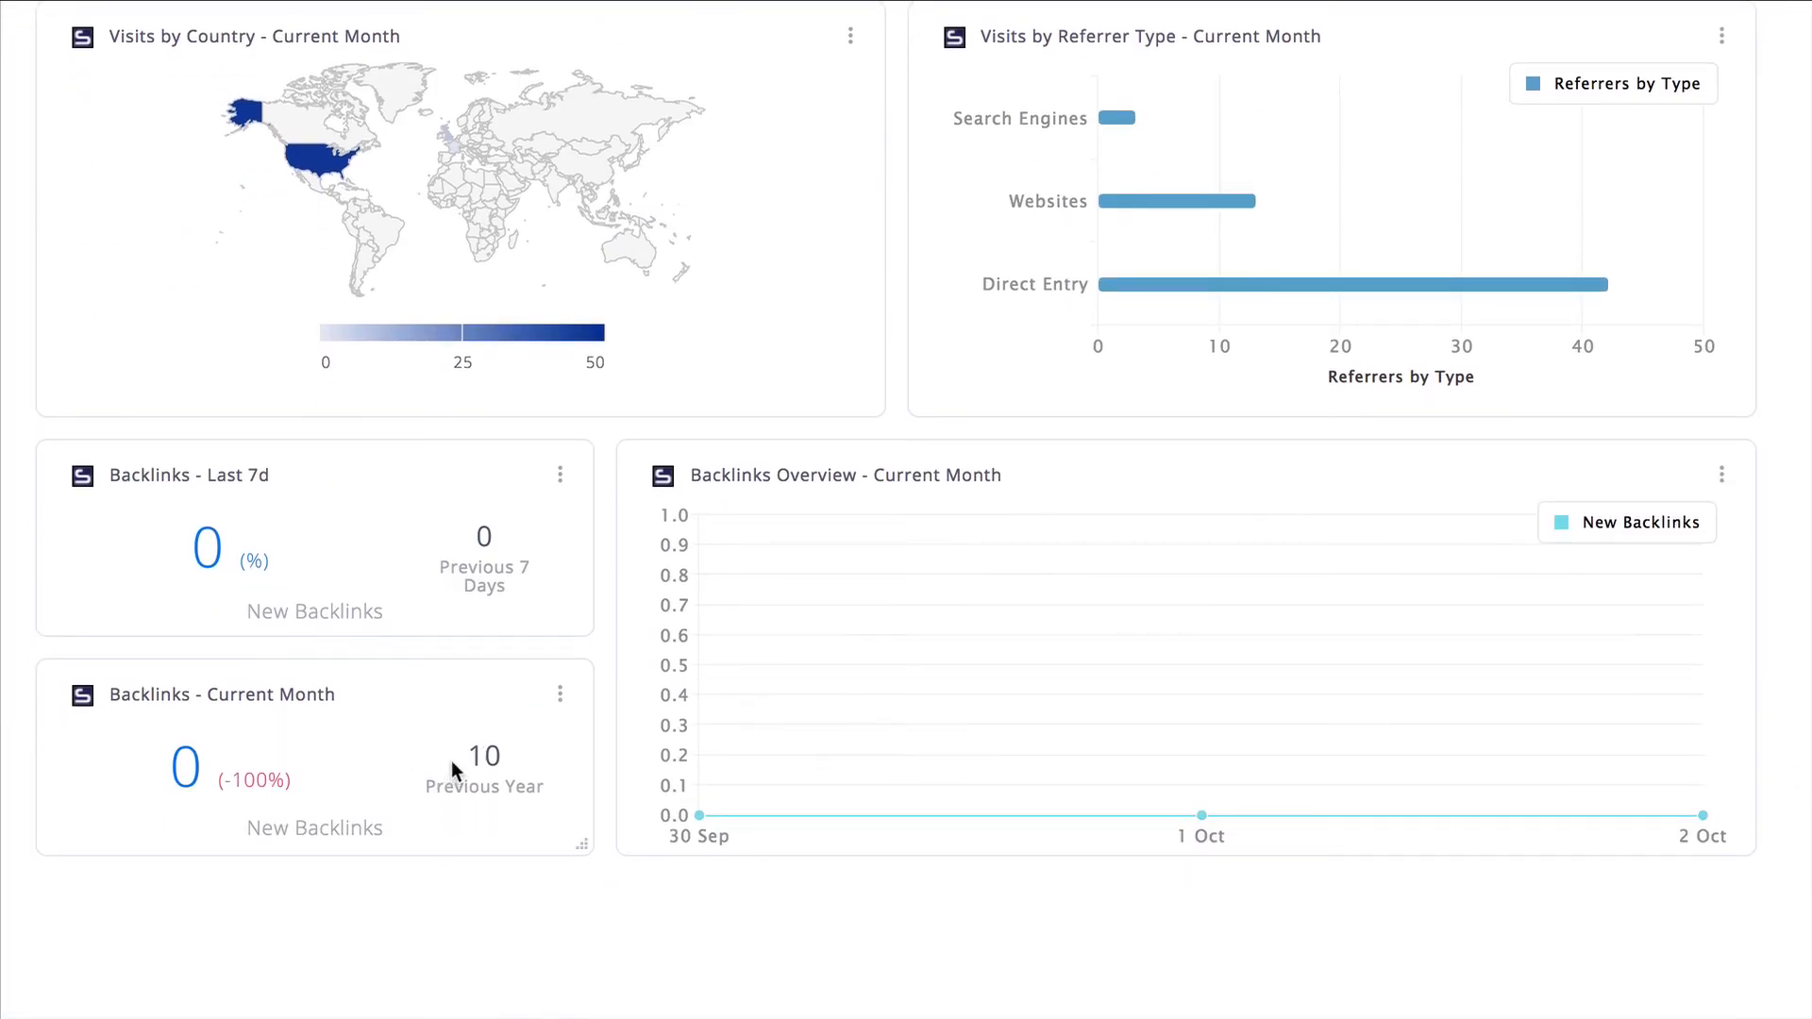
left_click_drag(464, 756, 536, 759)
left_click(535, 762)
- Look over the dashboard's settings options, such as Add Widget, Full Screen and Copy Public URL
scroll(679, 717, "up", 3)
scroll(679, 718, "up", 10)
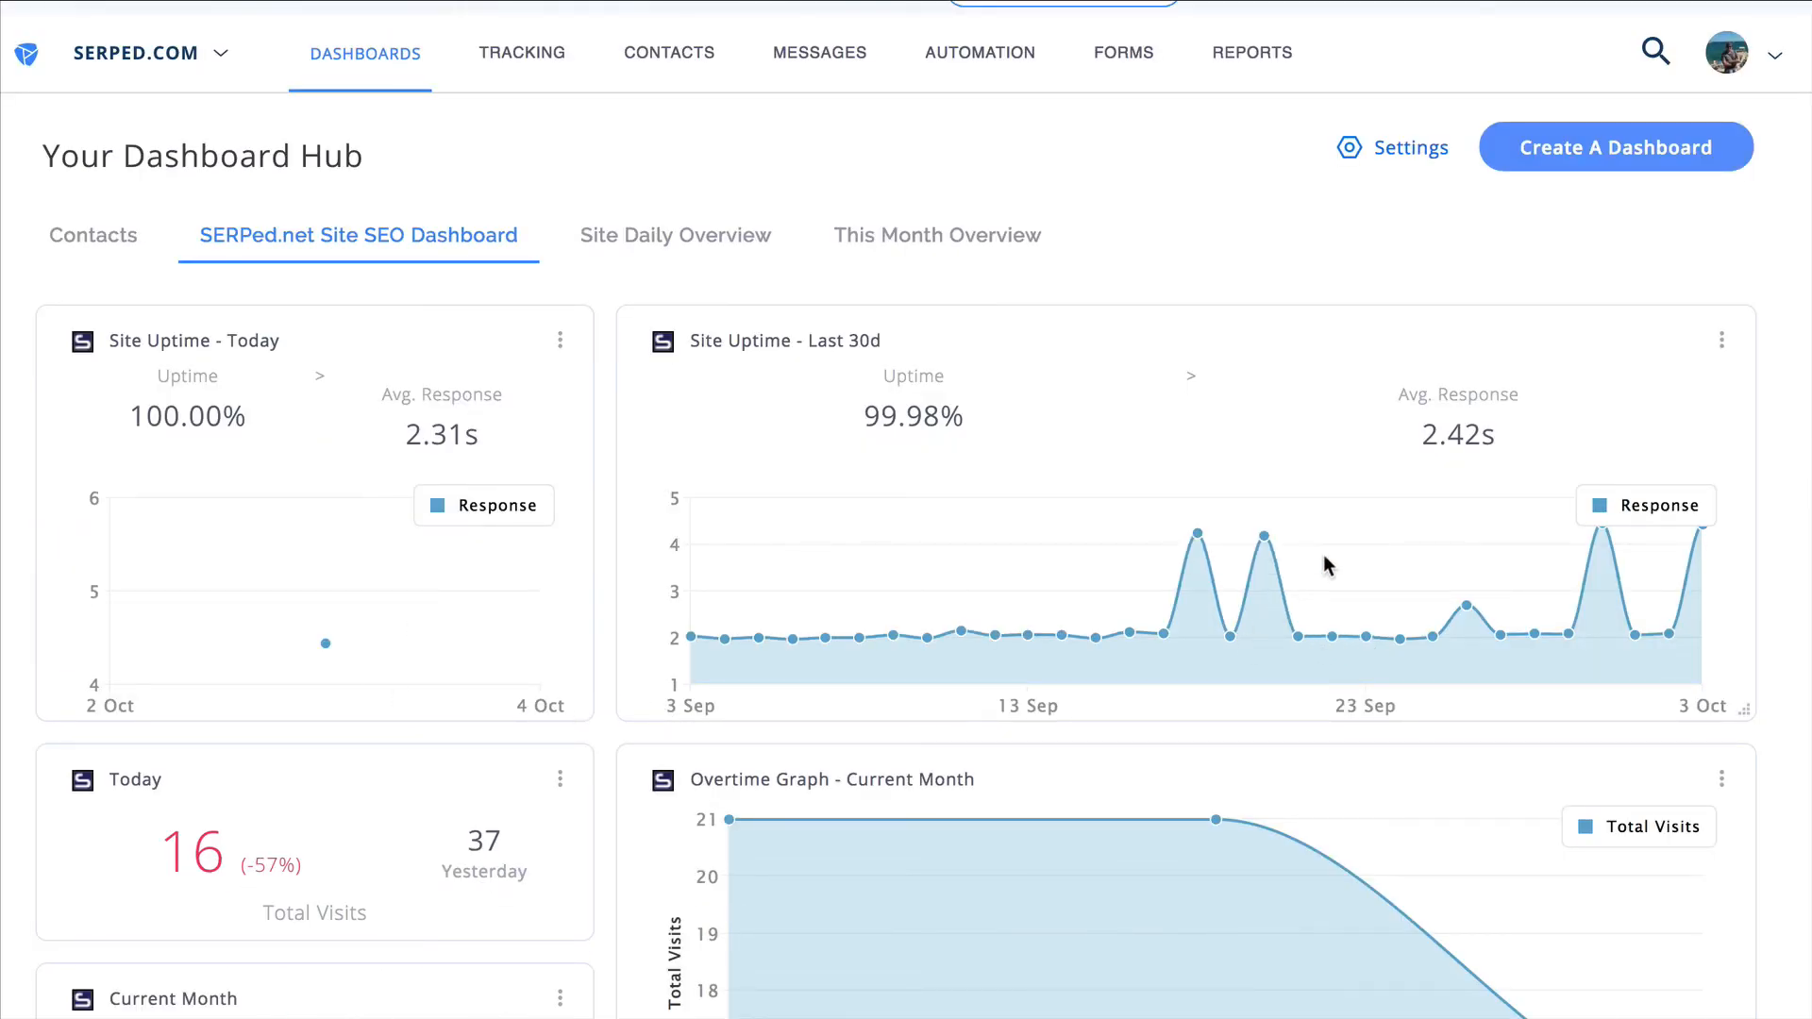
left_click(1397, 161)
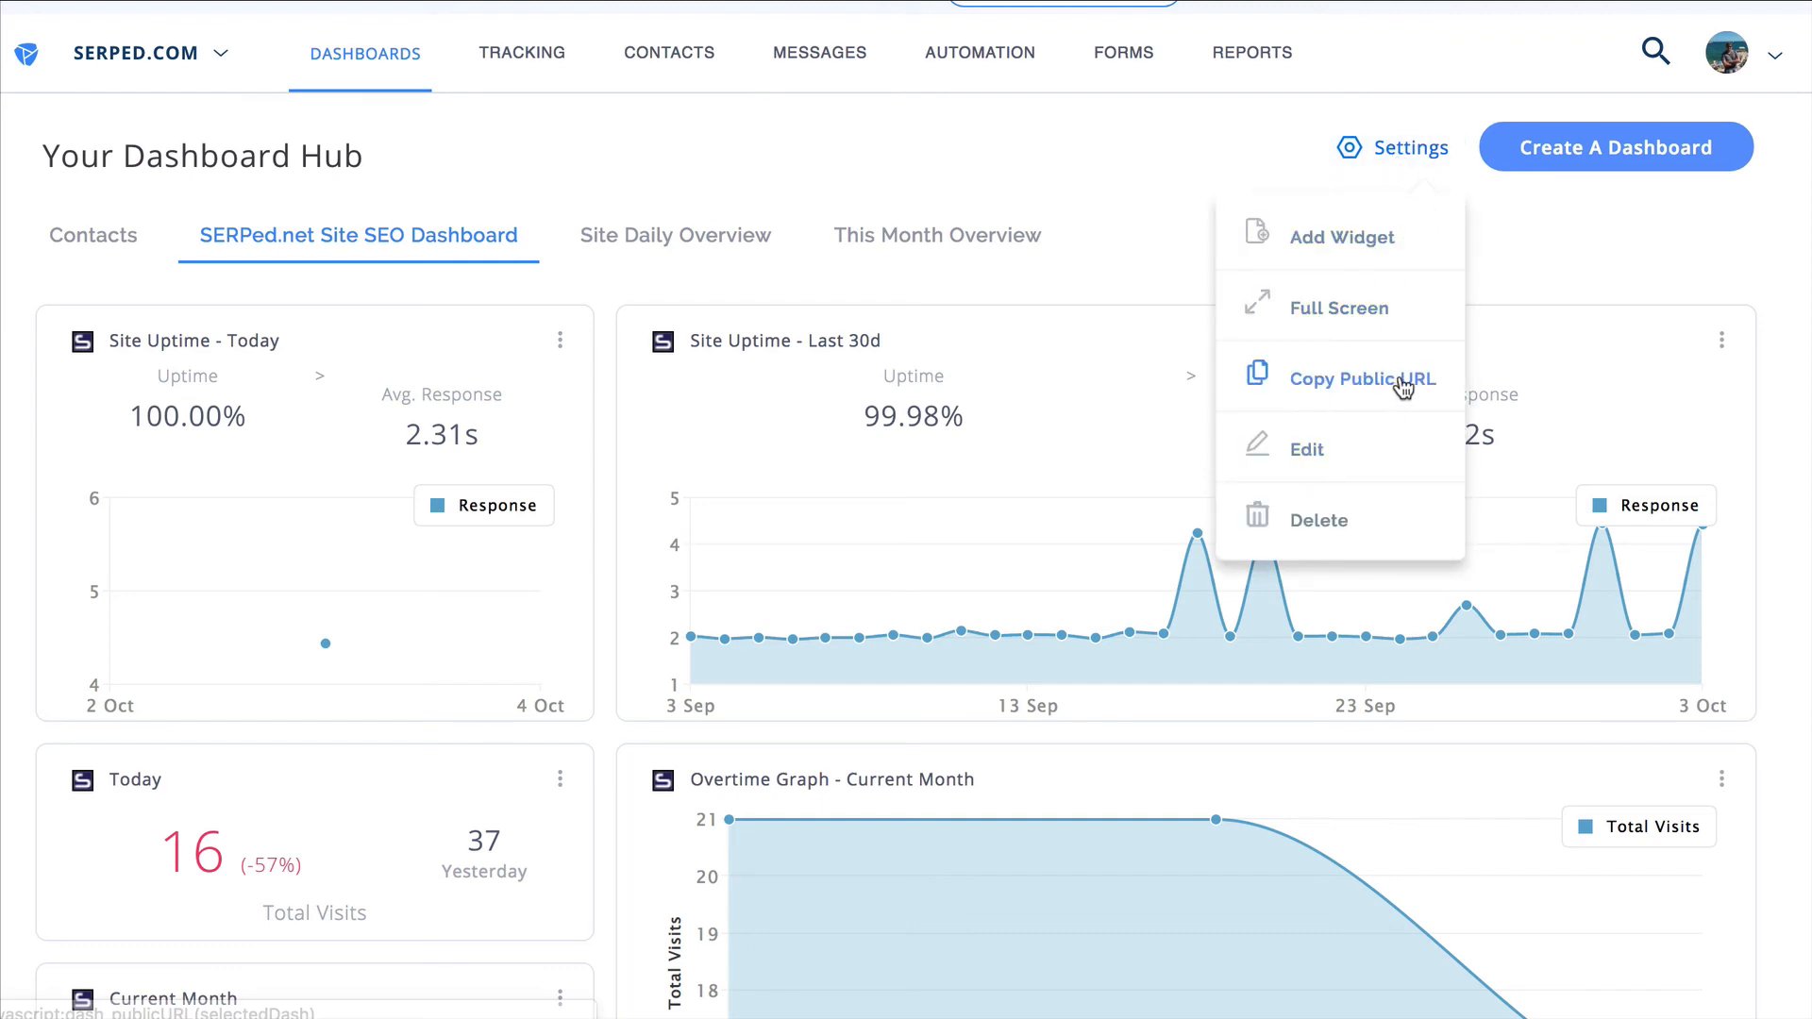
left_click(1414, 147)
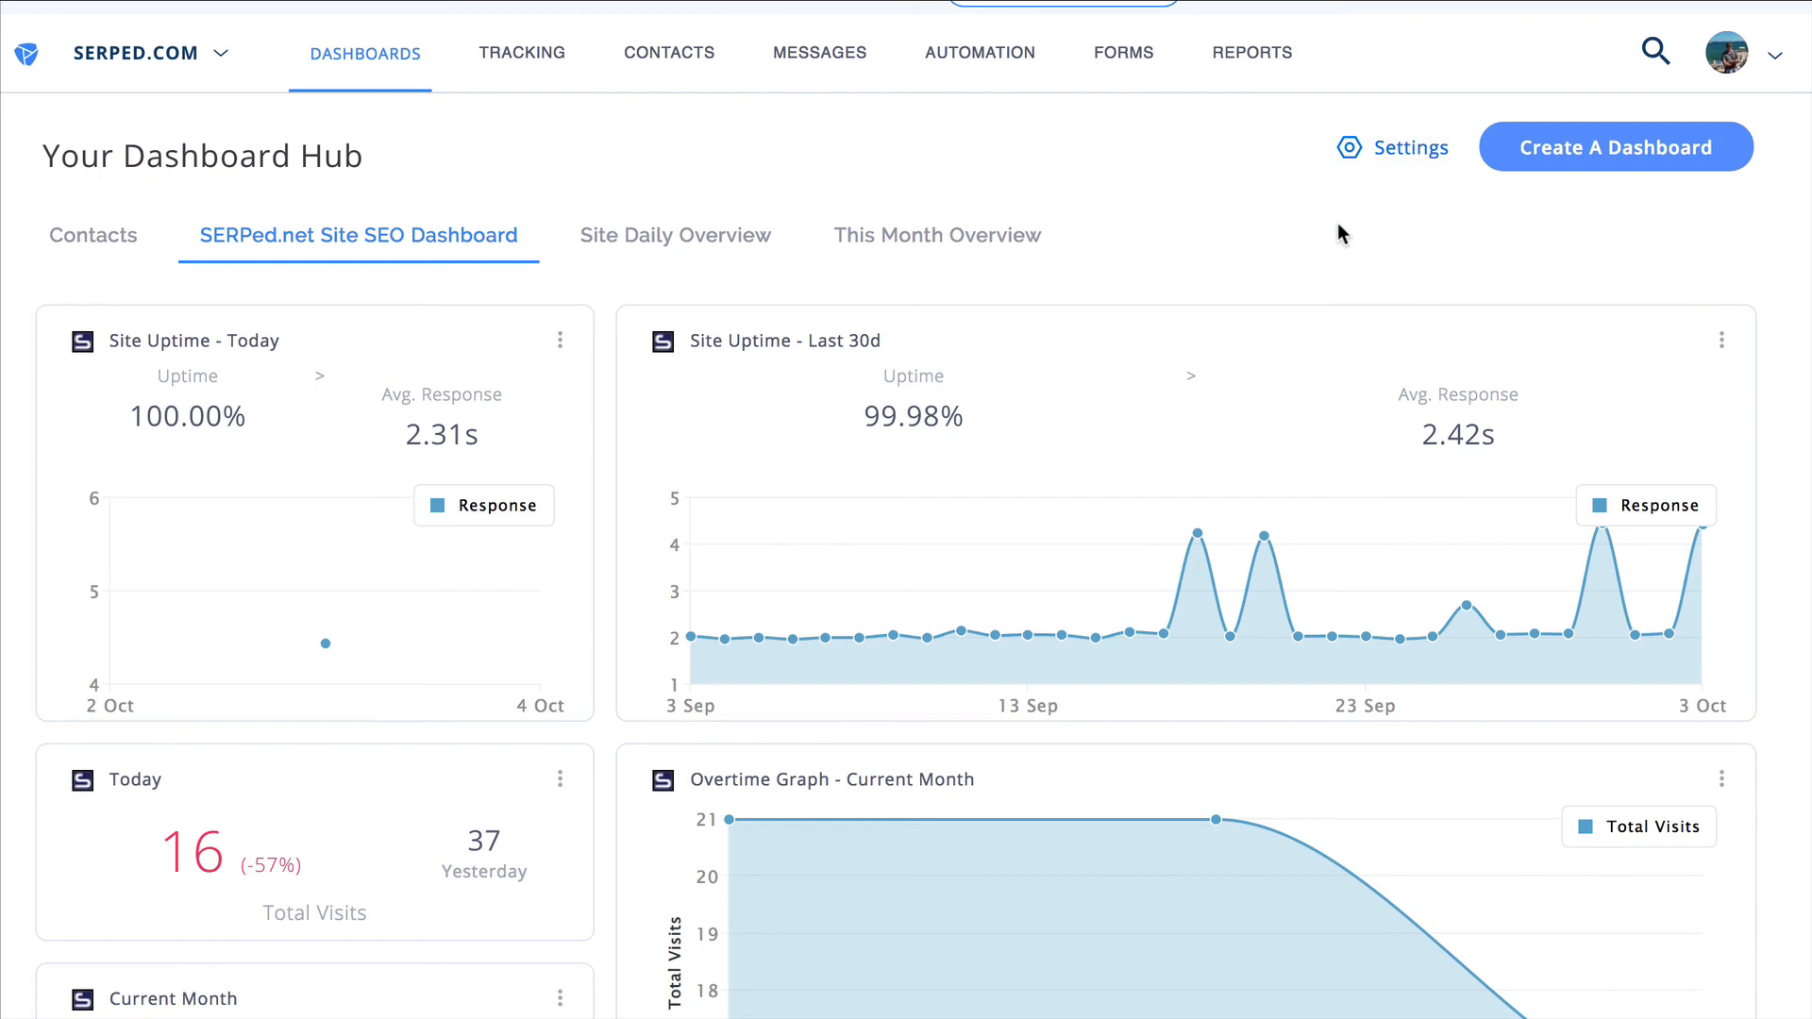